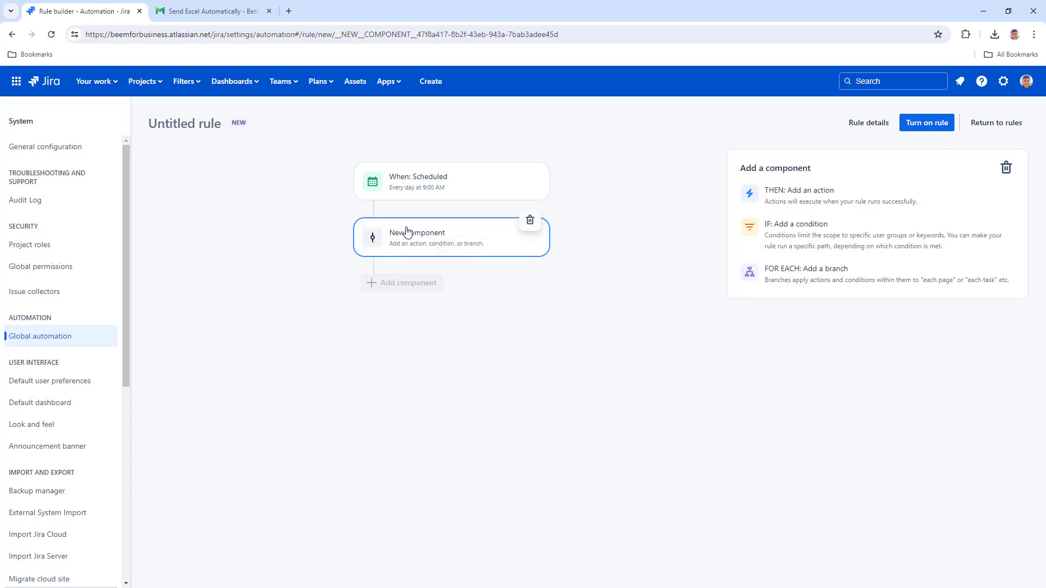
Step: Start adding a new action component after the rule's daily 9:00 AM scheduled trigger
left_click(822, 202)
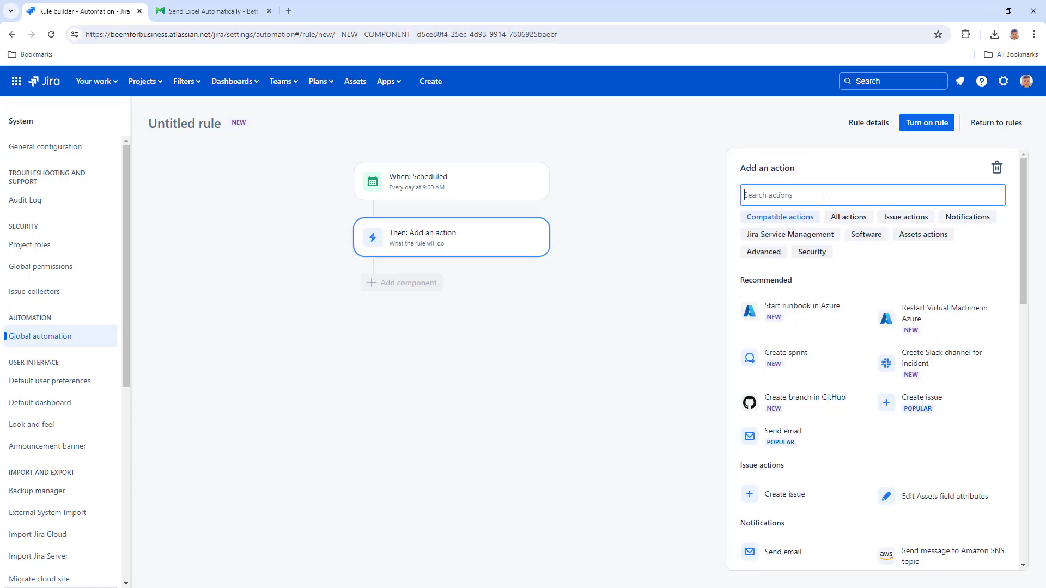
Step: Add the Send web request action and copy the automation endpoint URL from the Midori docs
type("web")
left_click(805, 286)
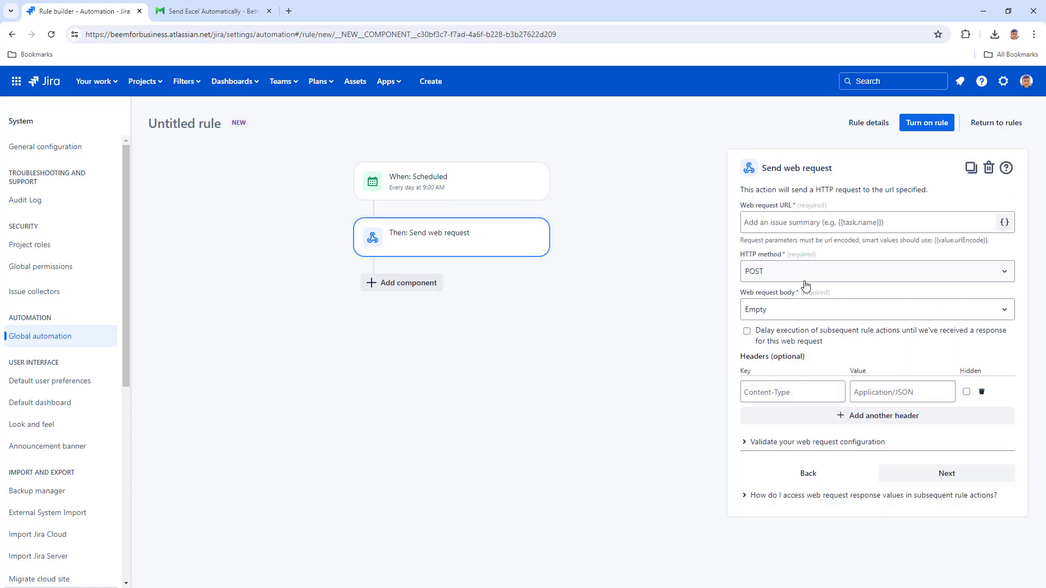
left_click(242, 14)
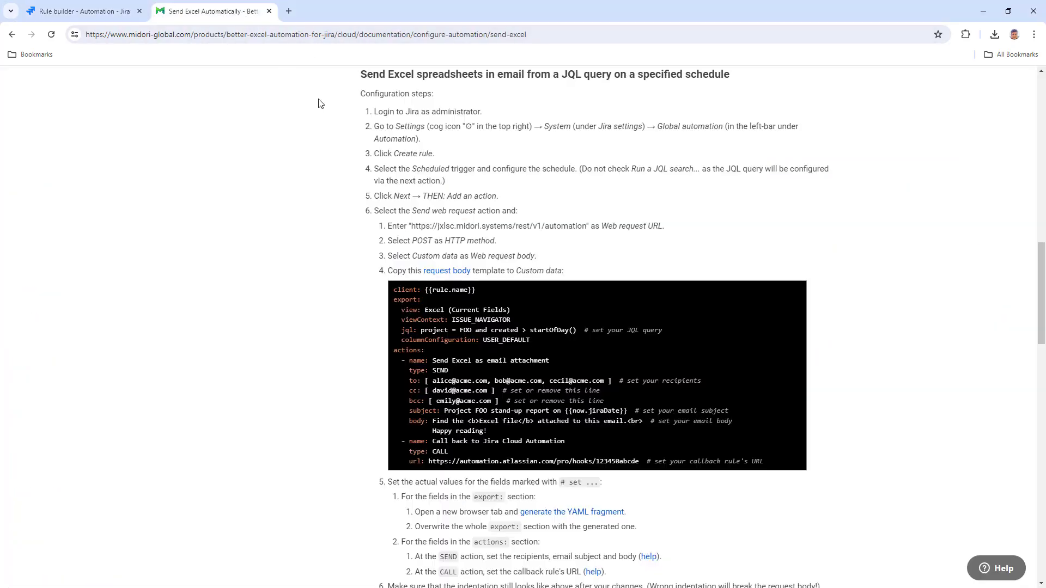
left_click_drag(413, 226, 587, 227)
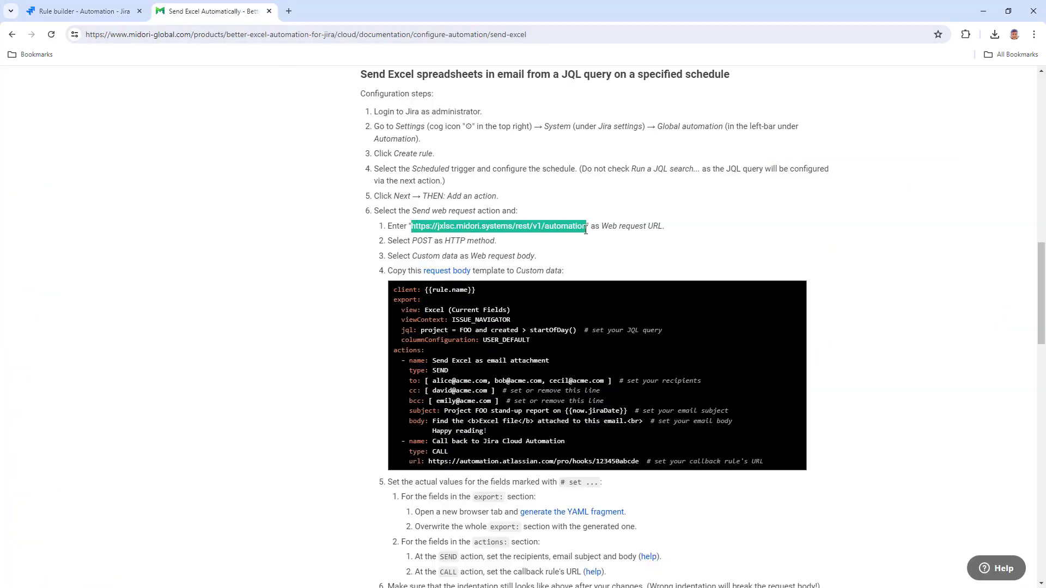
right_click(596, 227)
left_click(601, 239)
left_click(123, 15)
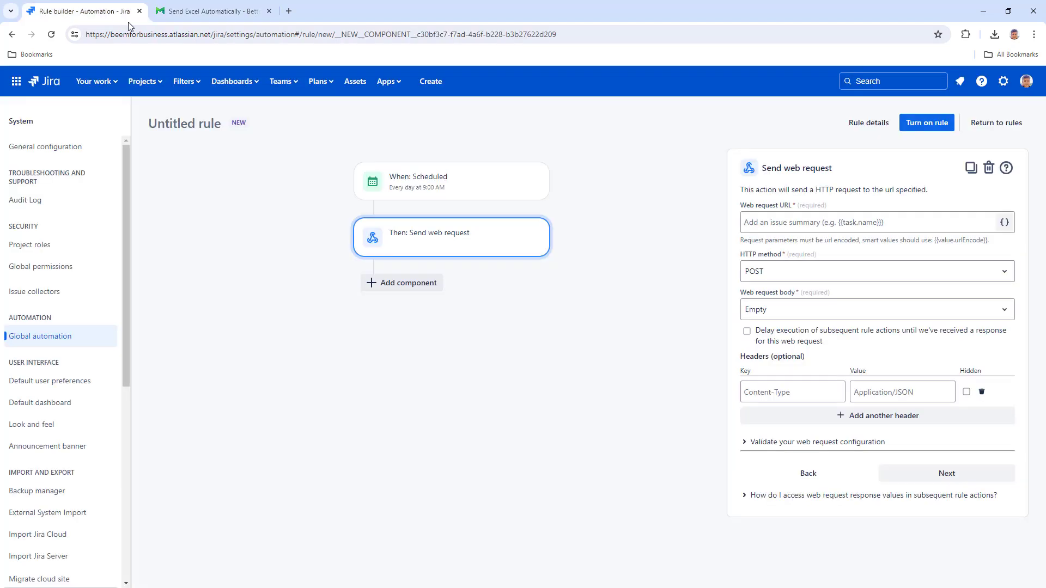
right_click(803, 226)
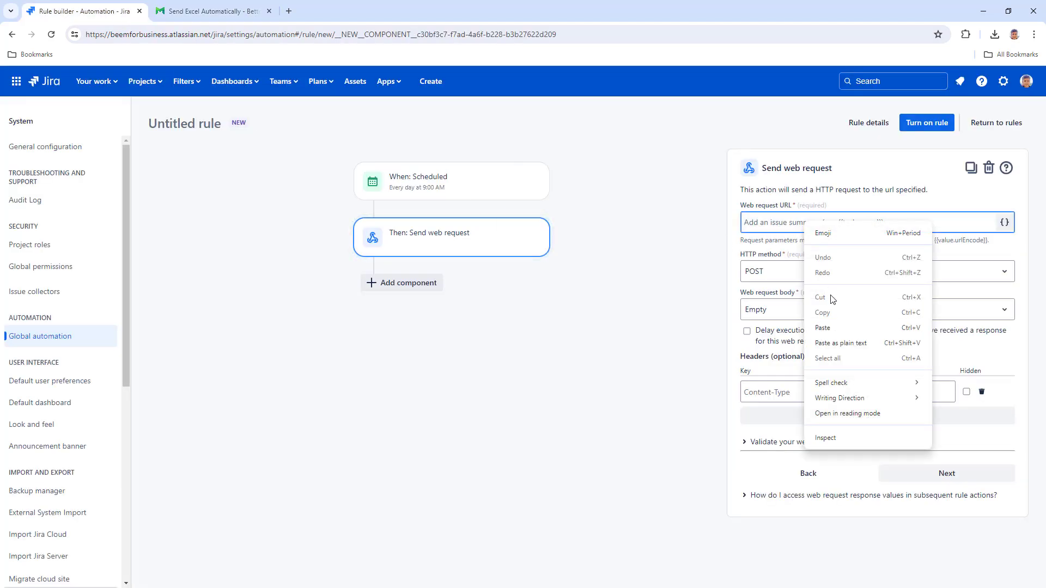
left_click(832, 328)
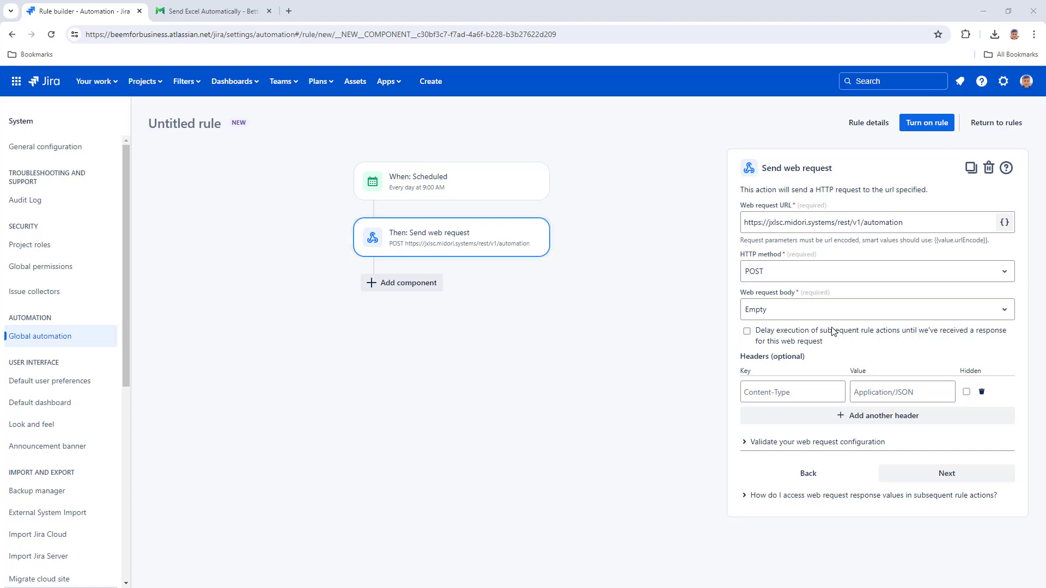
left_click(827, 313)
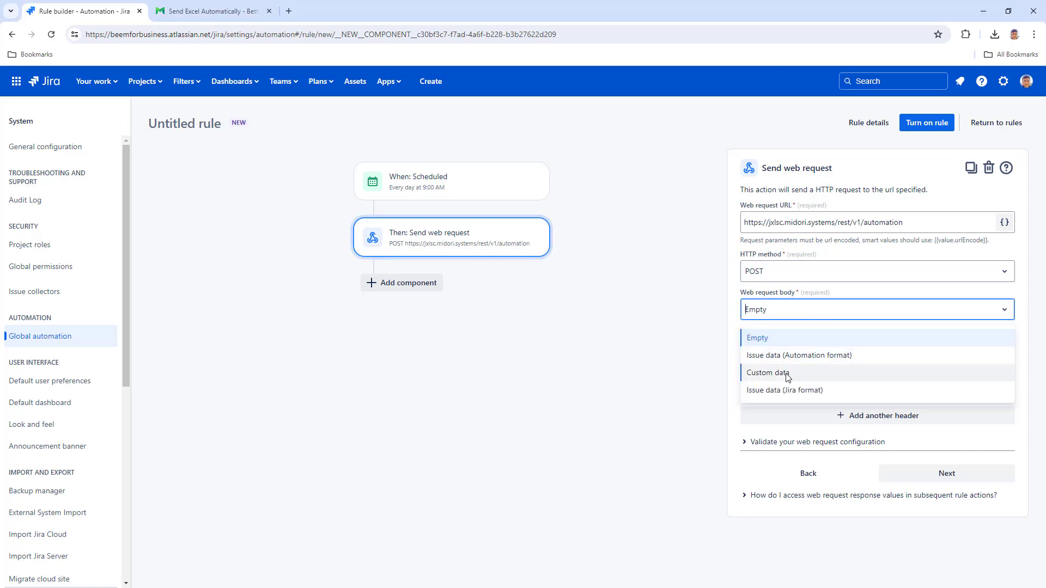
Step: Set the request body to Custom data and paste the Midori YAML template as plain text
left_click(821, 369)
key("ctrl+Tab")
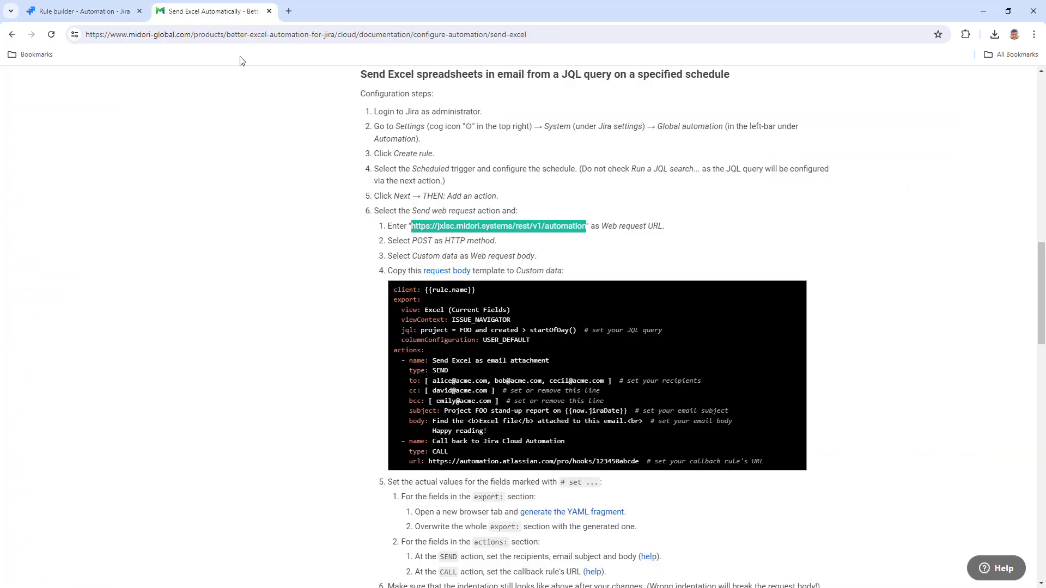
left_click(795, 293)
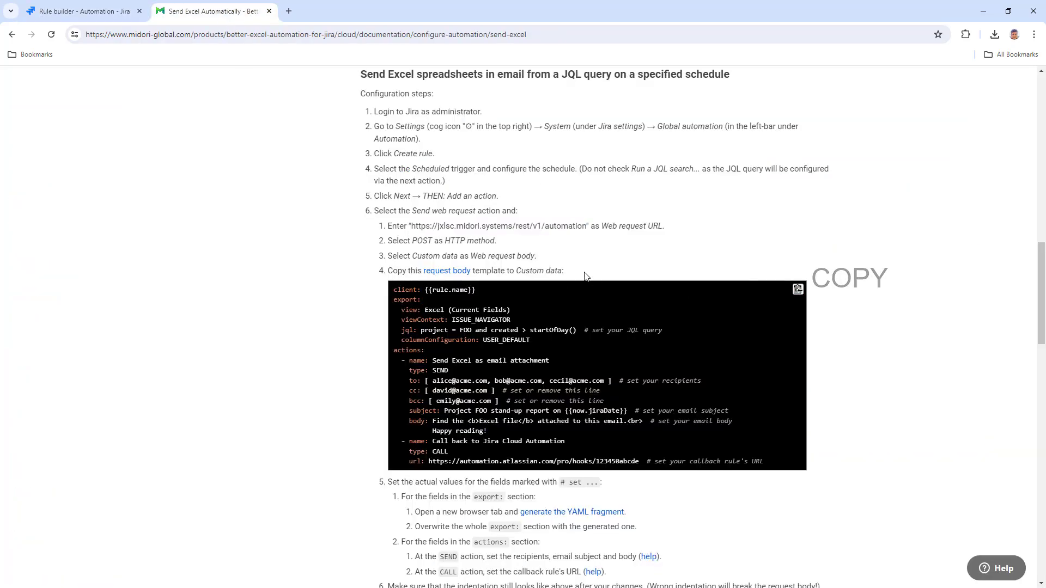
left_click(82, 11)
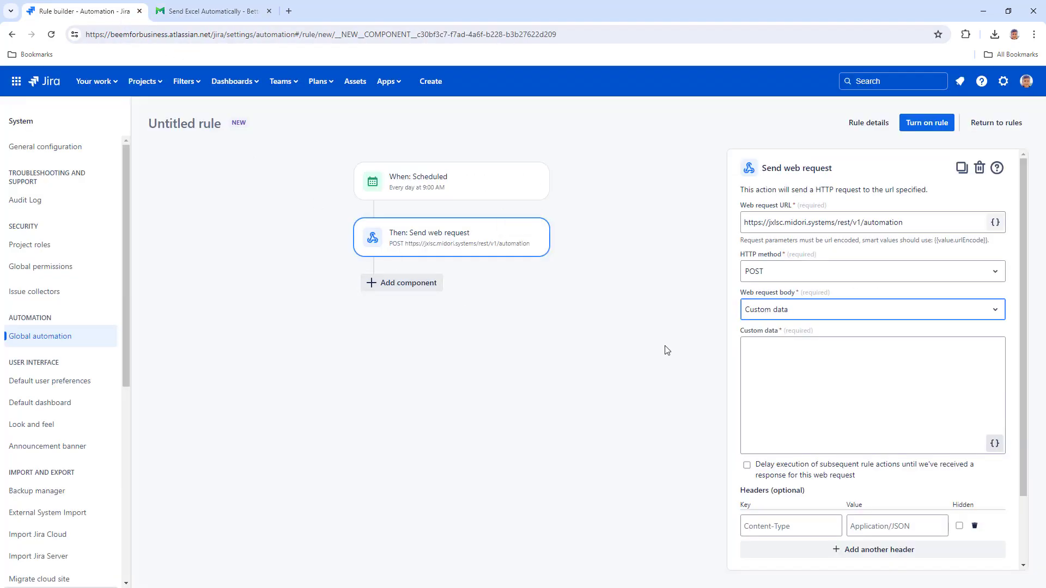
left_click(776, 354)
right_click(775, 356)
left_click(805, 246)
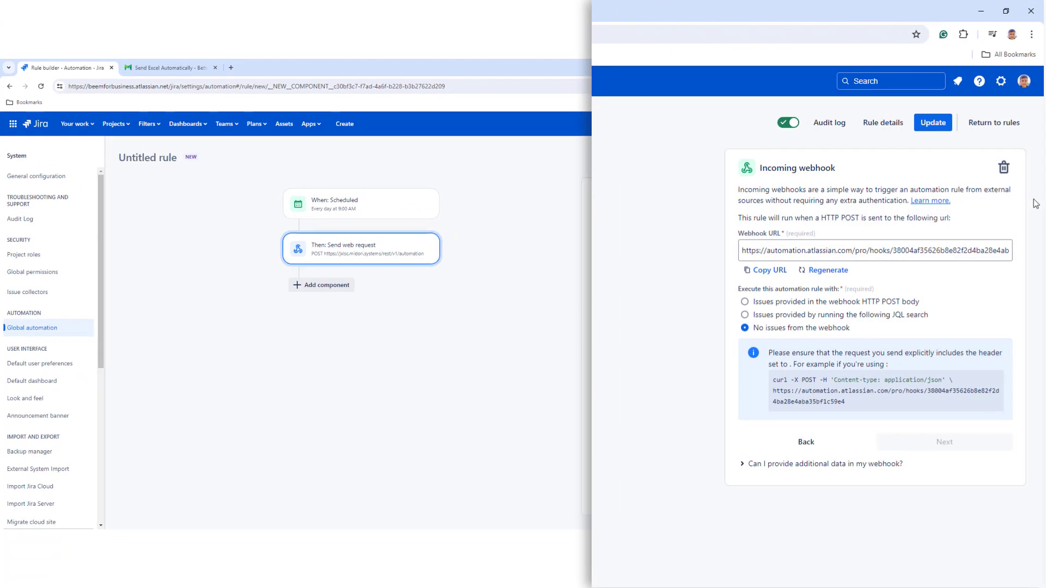
Step: Paste the incoming webhook URL over the template's callback URL and enable delaying subsequent rule actions
left_click(770, 271)
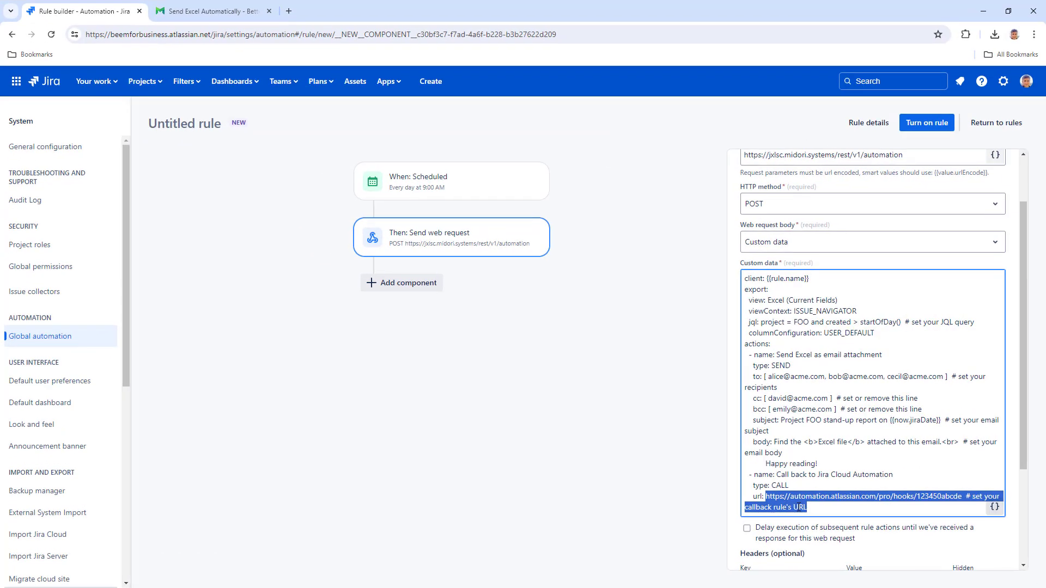
right_click(796, 506)
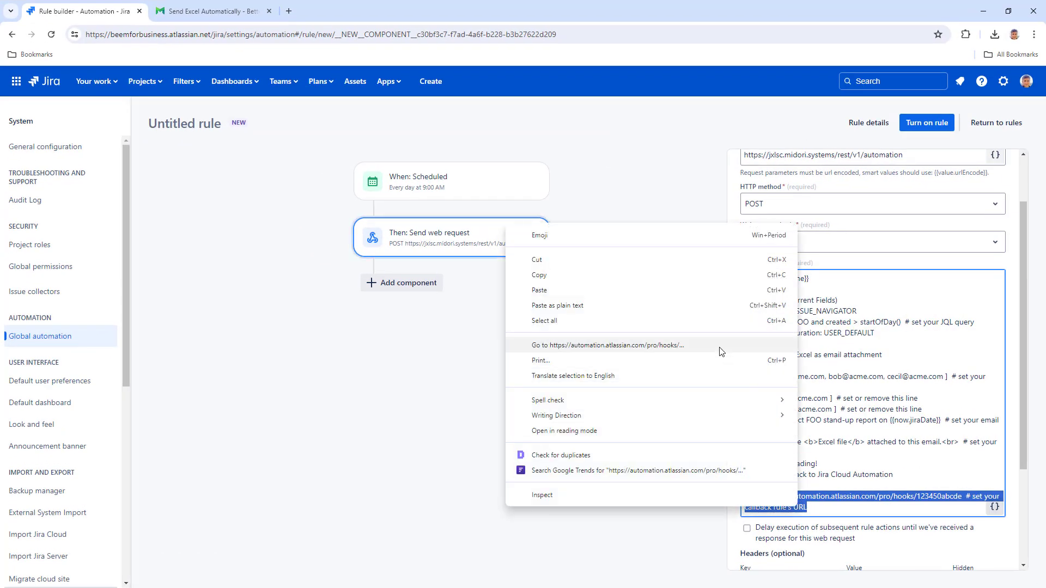
left_click(670, 291)
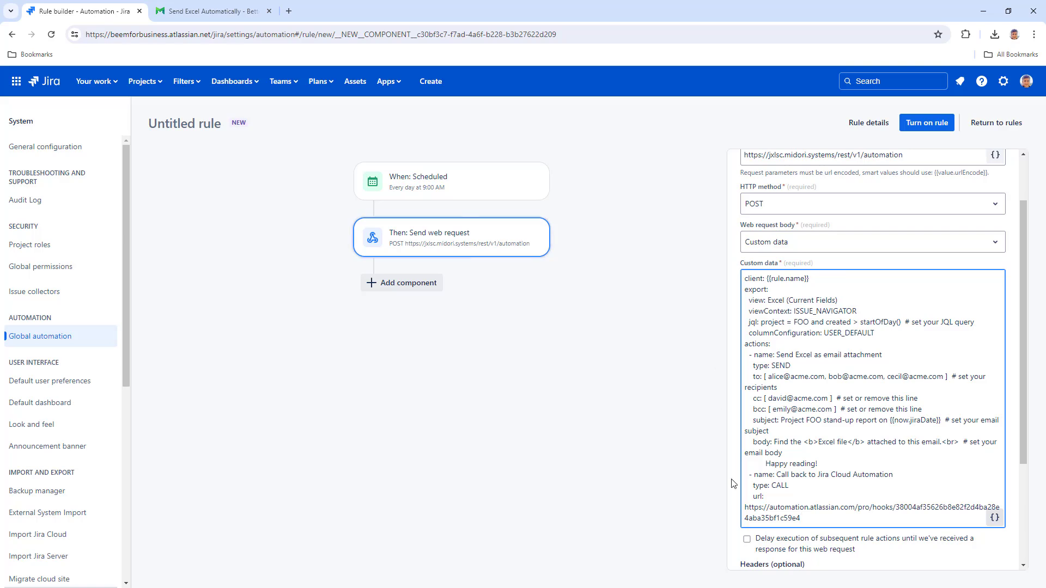
left_click(747, 539)
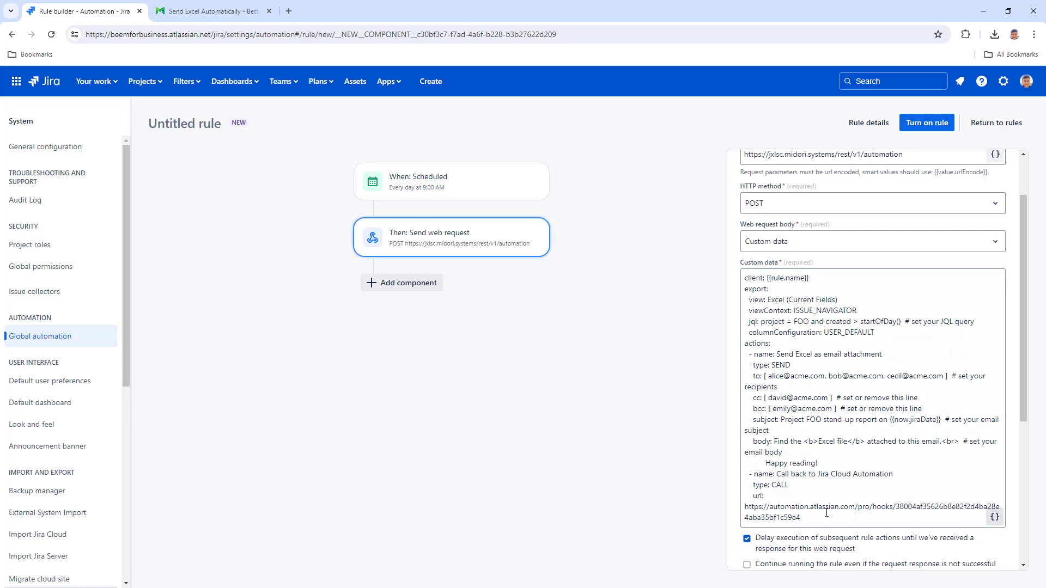
left_click_drag(1022, 403, 1016, 529)
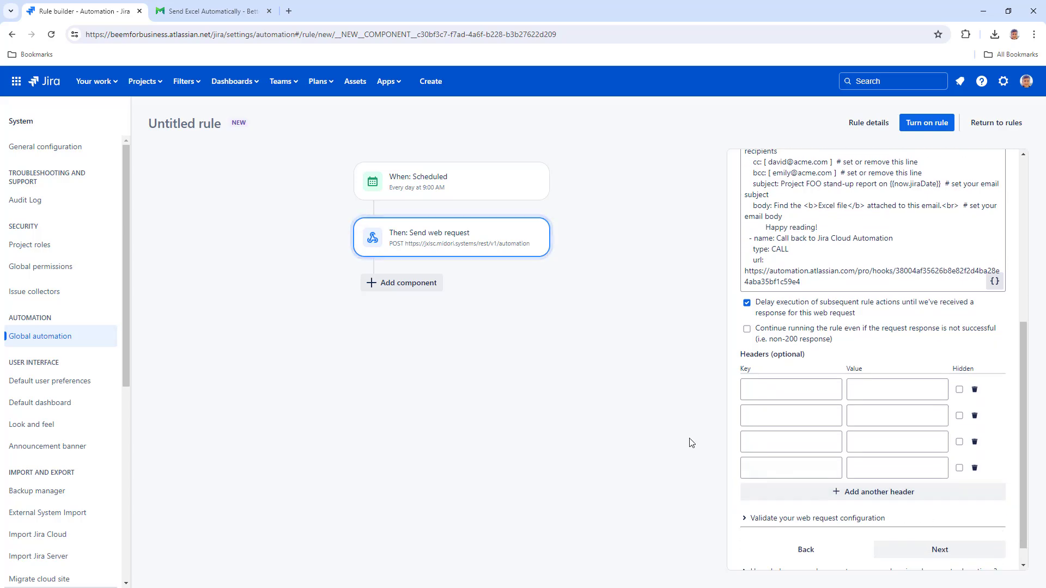
Step: Look up the required request headers reference in the Midori setup docs
left_click(213, 11)
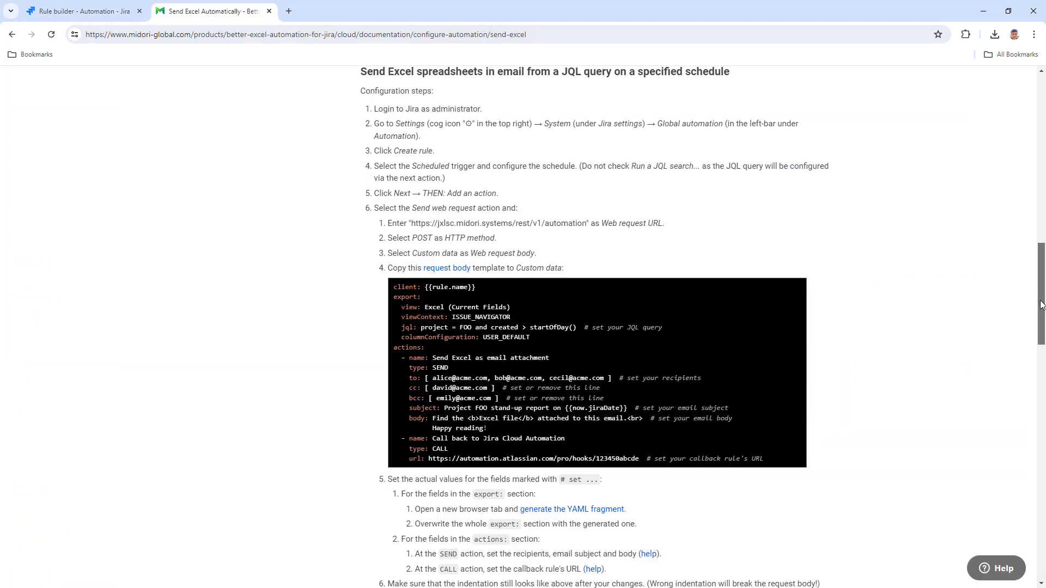
left_click_drag(1040, 305, 1038, 383)
left_click(441, 205)
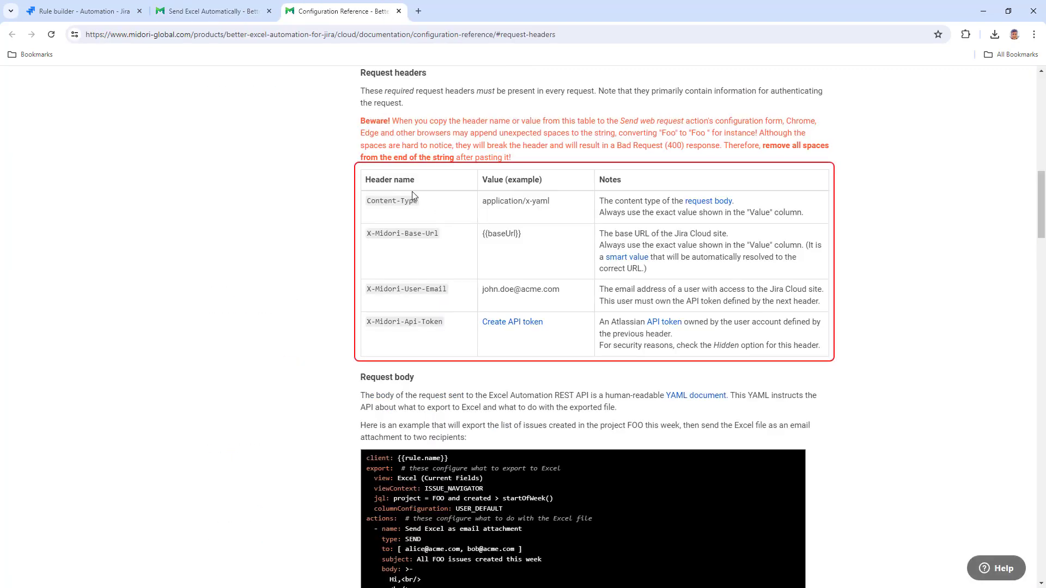
left_click(107, 12)
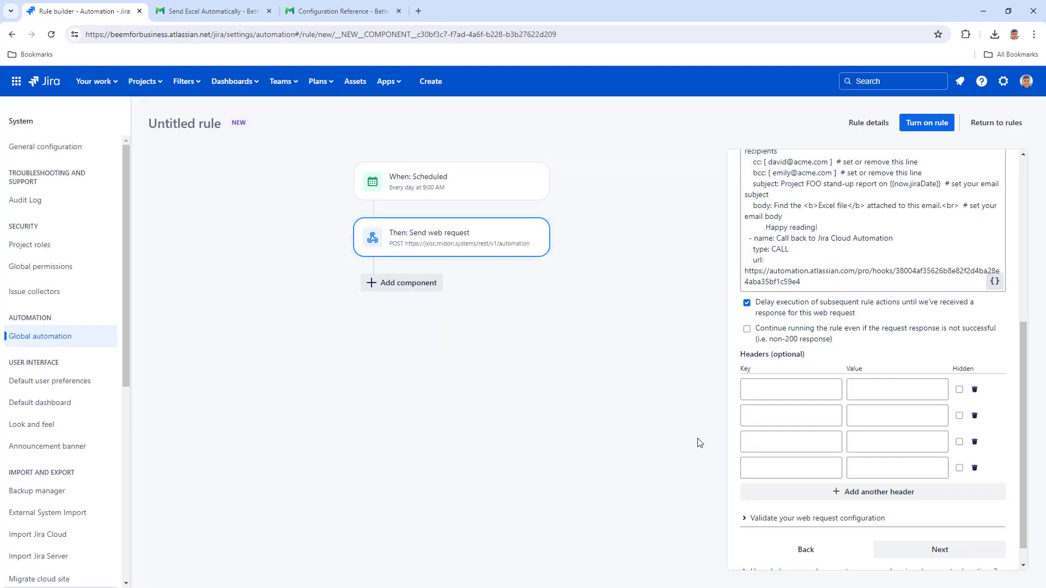
Step: Add headers Content-Type application/x-yaml, X-Midori-Base-Url, and X-Midori-User-Email with the user's e-mail
type("ent-Typ")
key("Tab")
type("application/x-yaml")
type("X-Midori-")
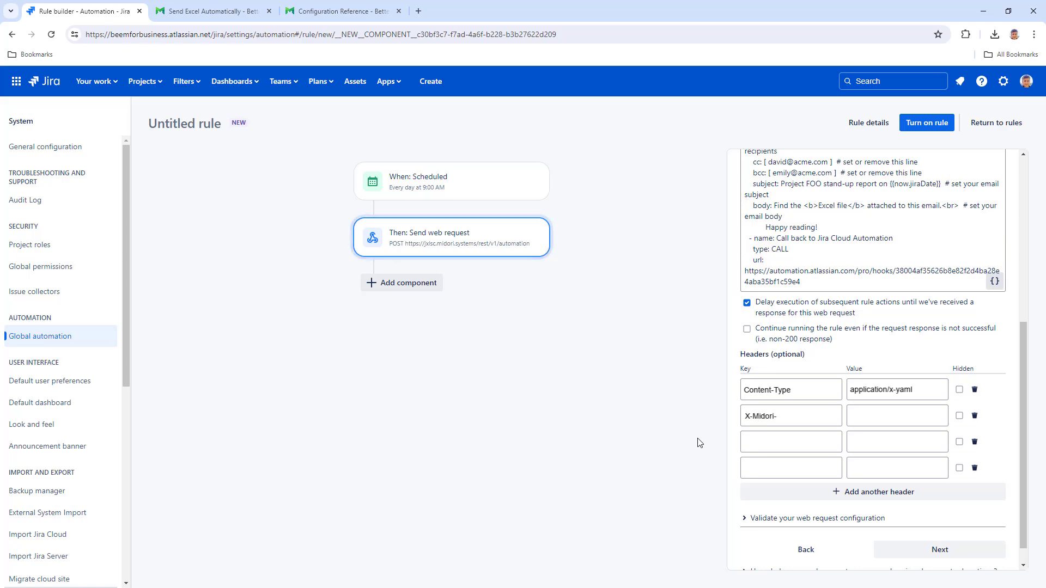
type("Base-UrlX-Midori-User-Email")
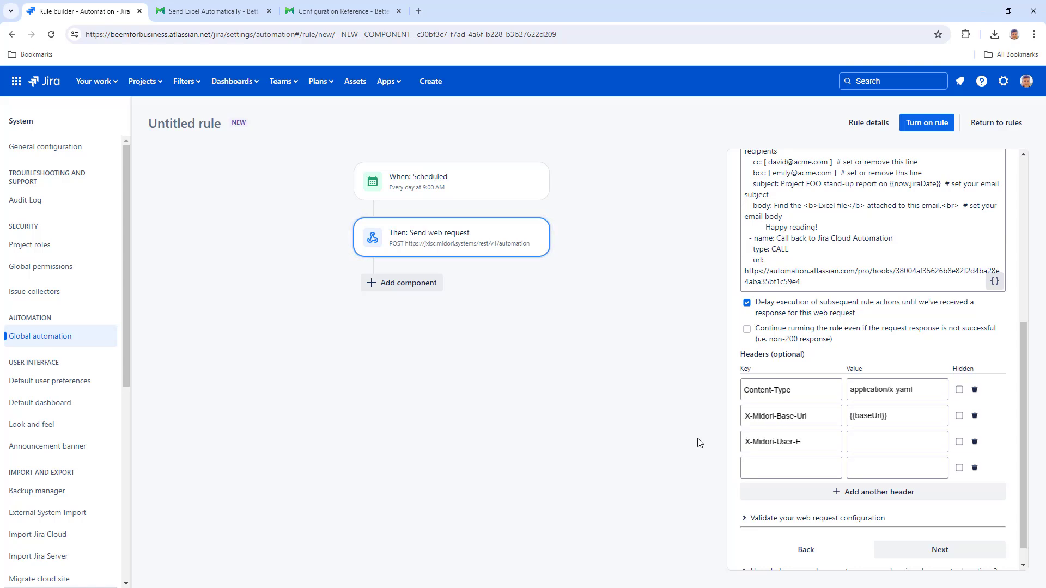
key("Tab")
type("john.doe@acme.com")
type("X-Midori-A")
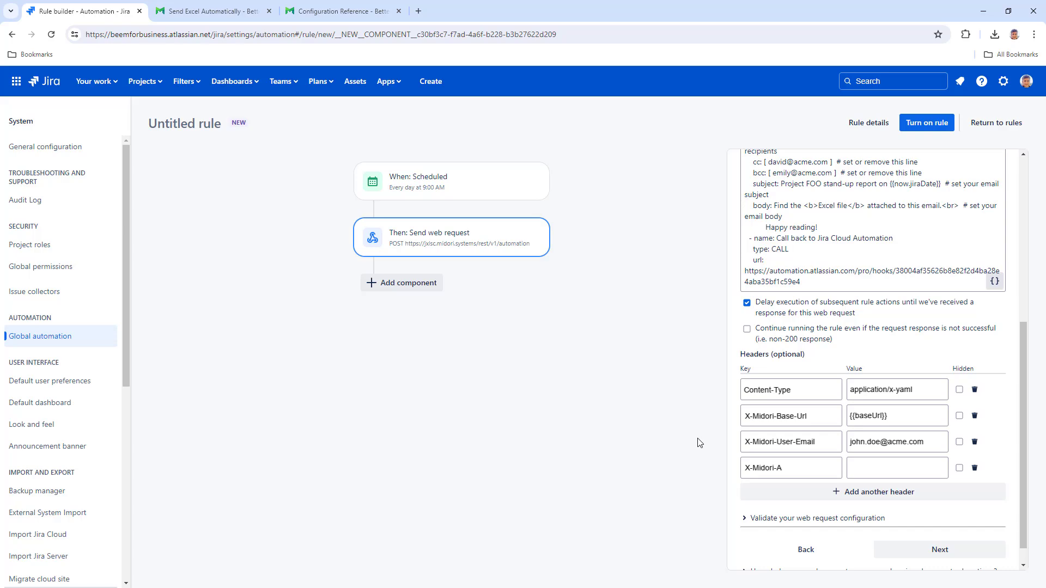
type("pi-Key")
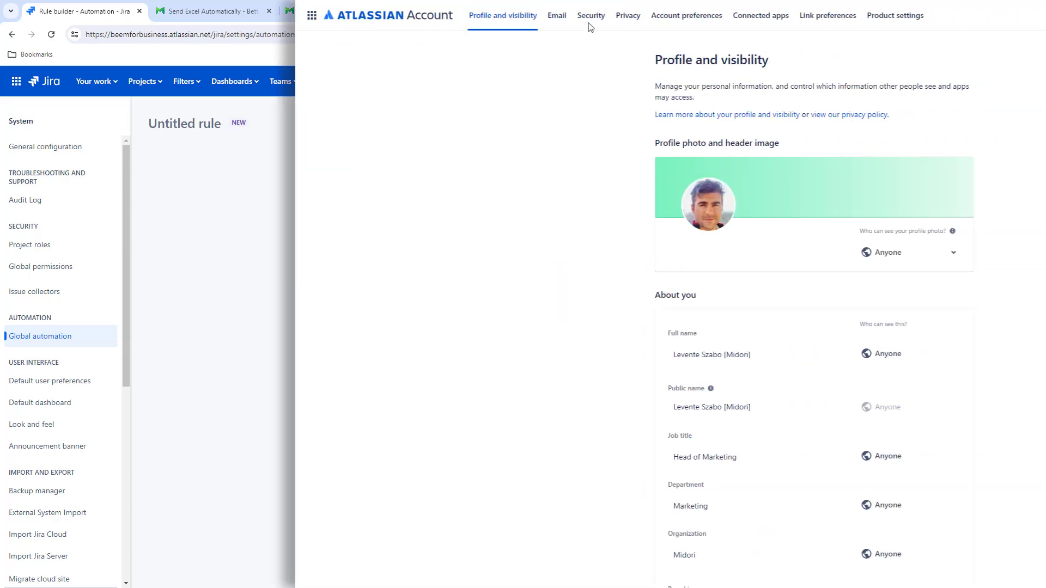
Step: Create an Atlassian API token labelled Better Excel Exporter and copy it
left_click(591, 16)
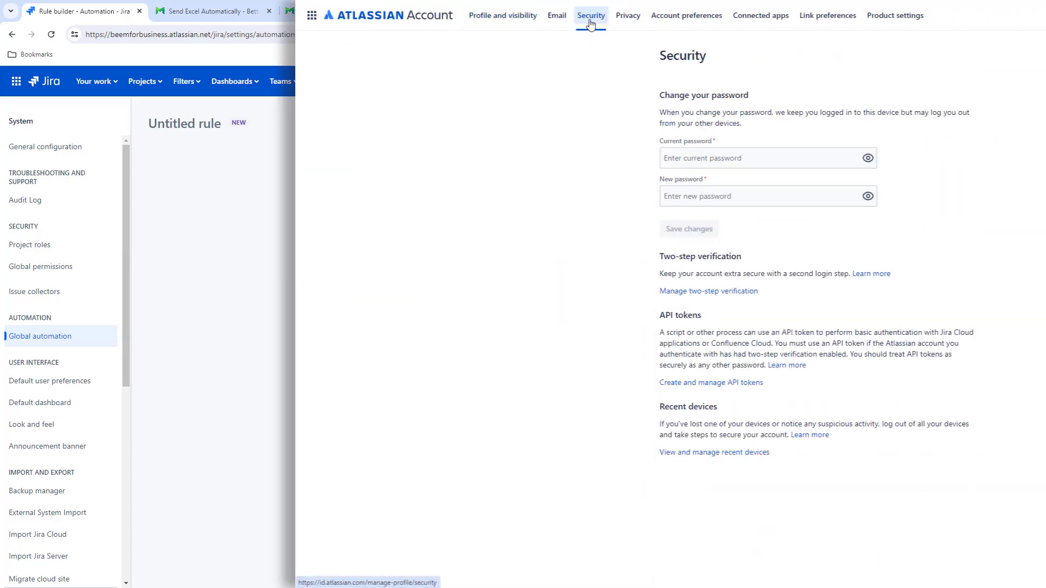
left_click(708, 383)
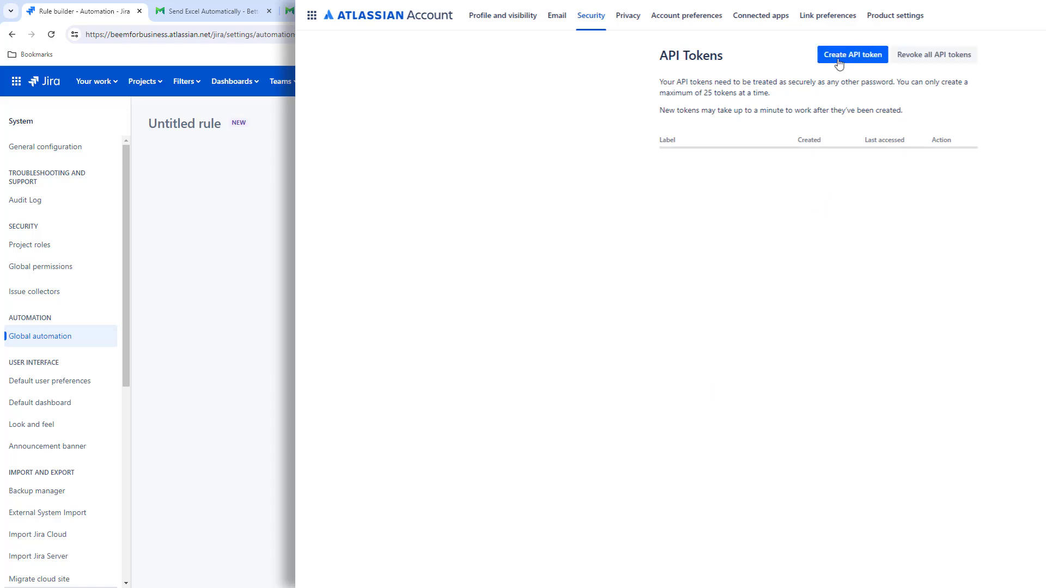
left_click(839, 59)
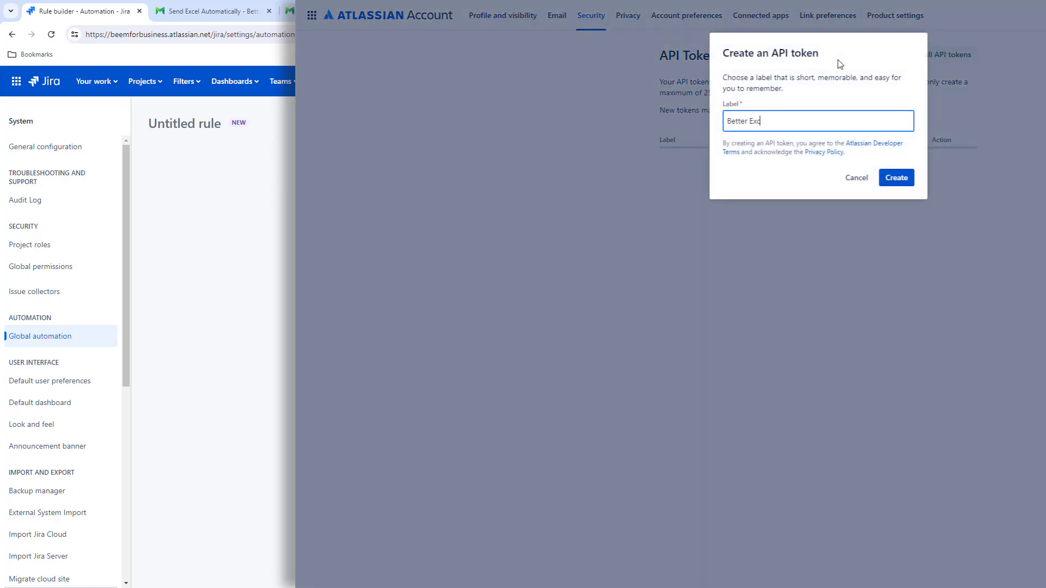
left_click(895, 179)
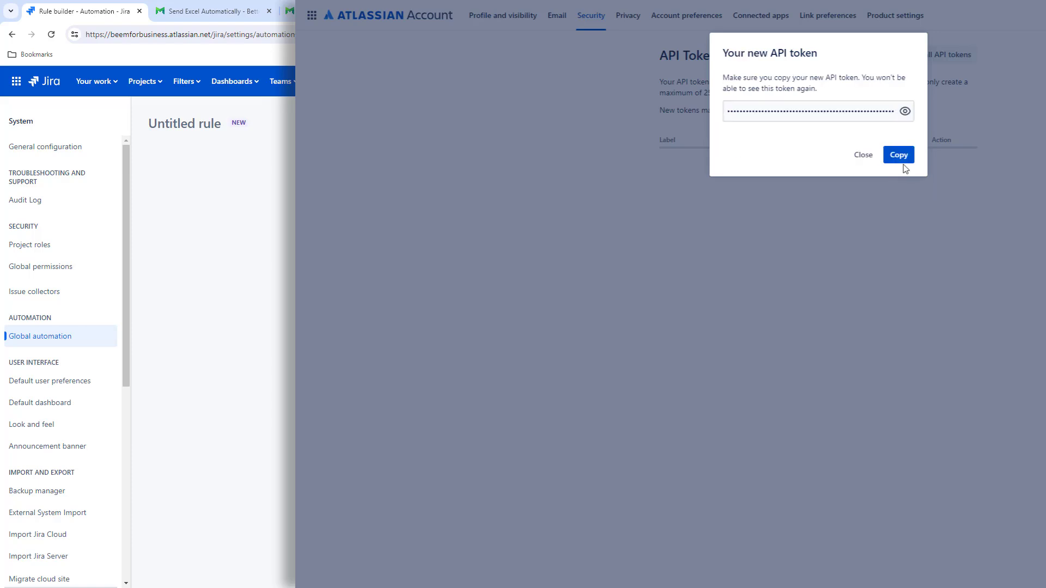
left_click(898, 154)
Step: Enter the API token as the X-Midori-Api-Token header value and add a Log action
key("alt+Tab")
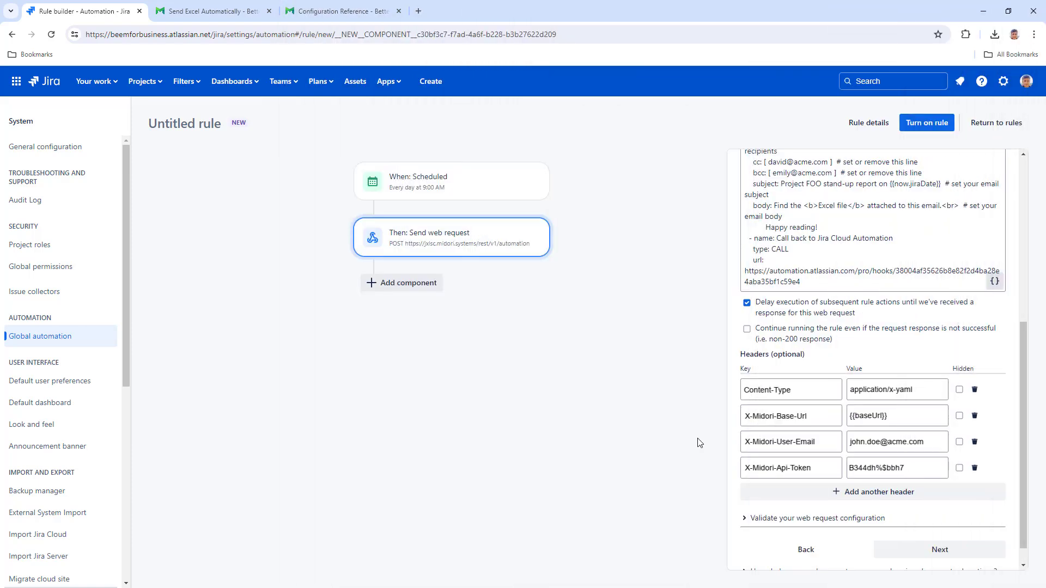
left_click(411, 288)
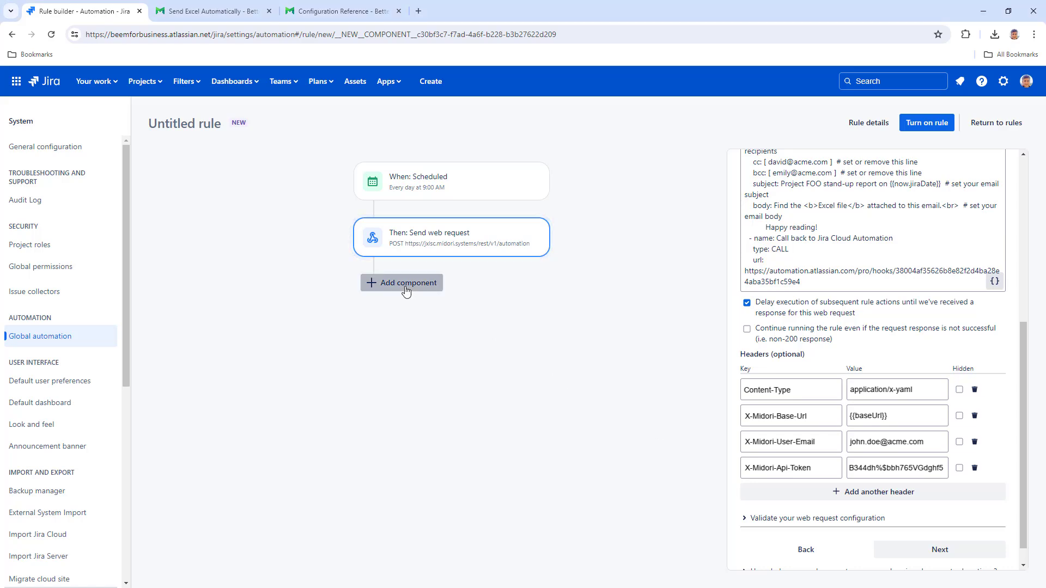
left_click(779, 197)
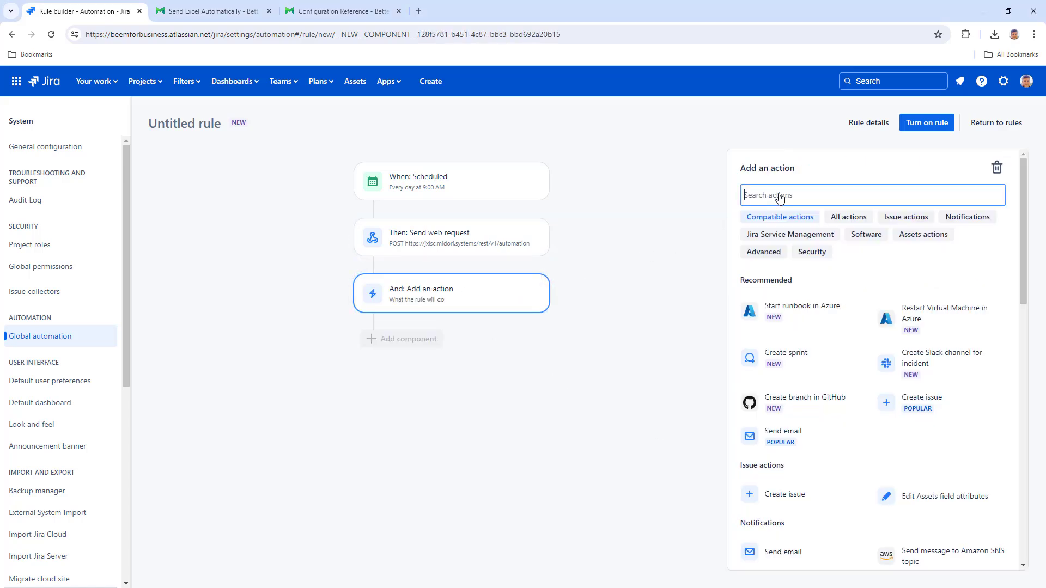
type("log")
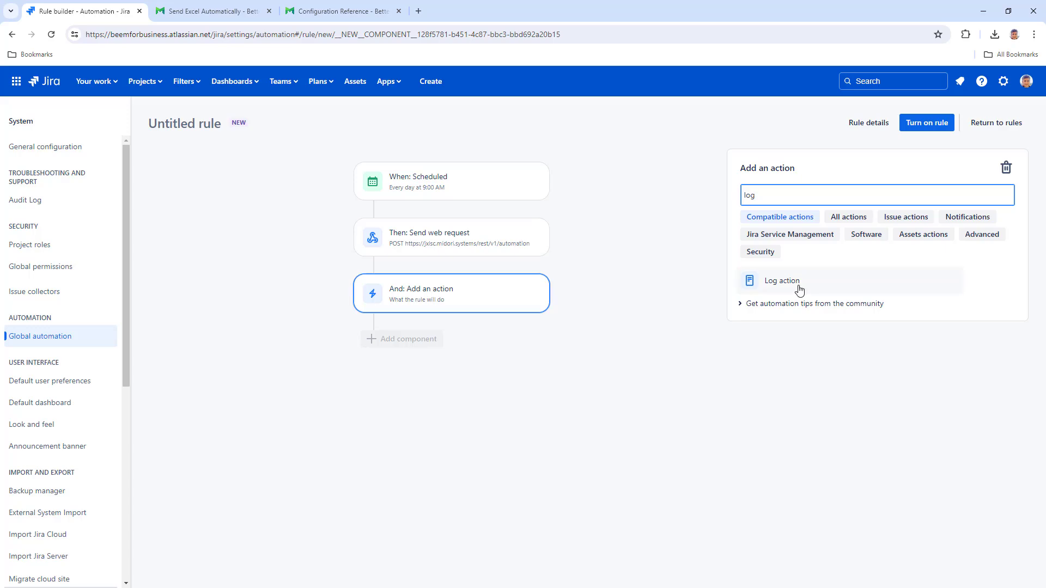
left_click(798, 289)
Step: Set the log message to 'Excel automation started. (ID: {{webResponse.body.messageId}})'
left_click(207, 18)
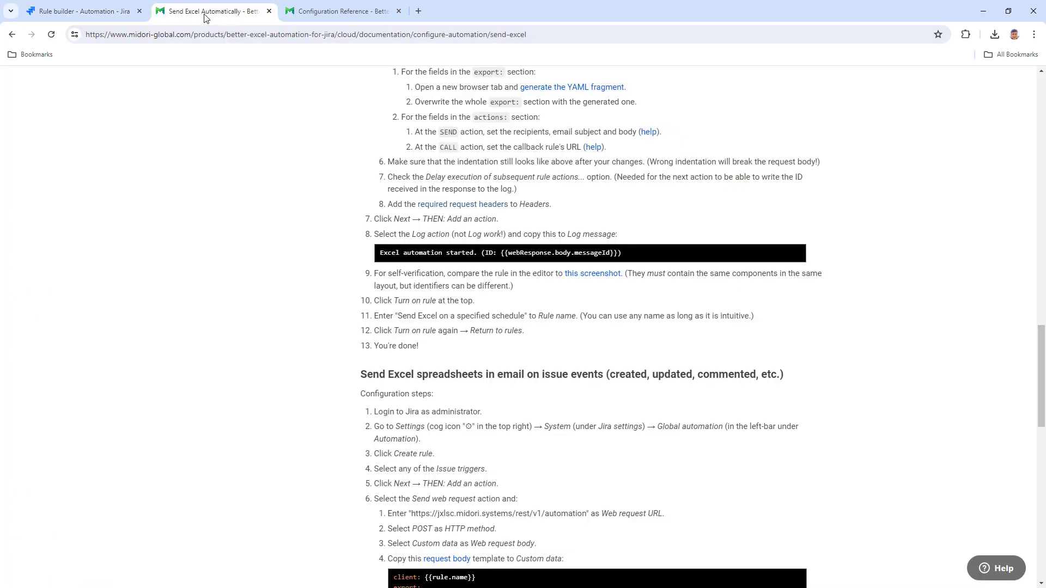
left_click(796, 254)
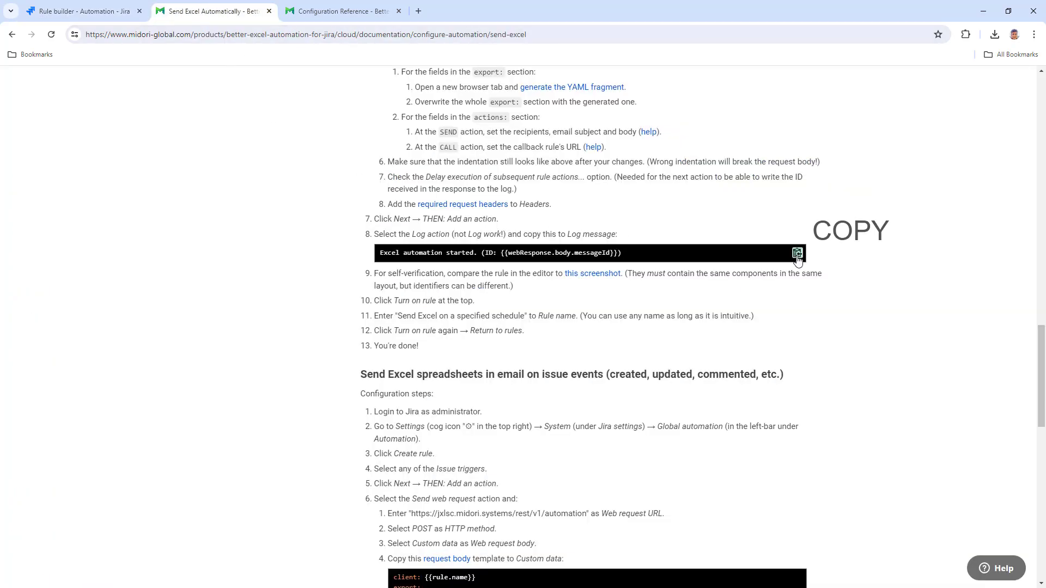
left_click(87, 12)
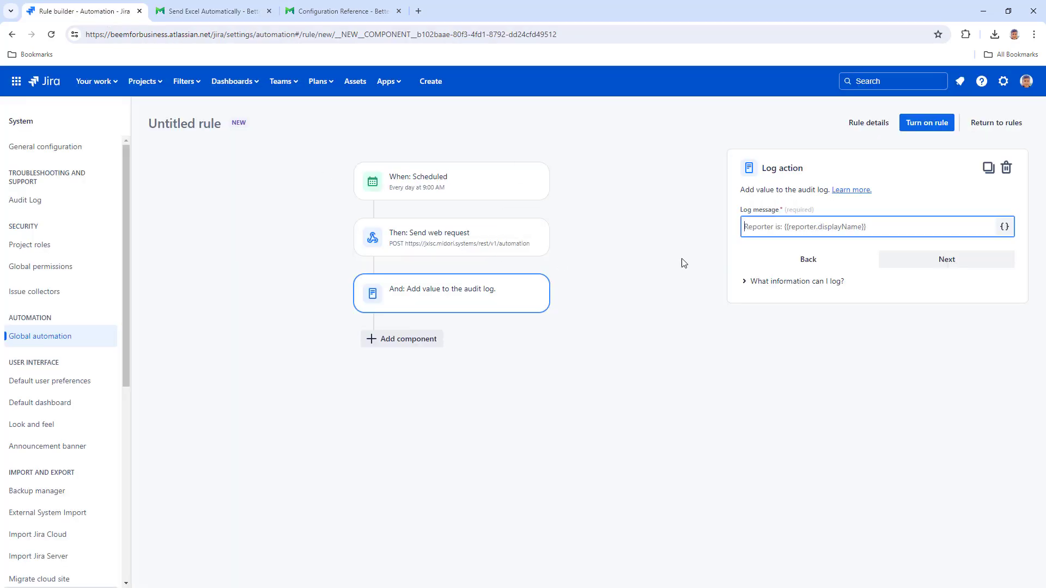
right_click(747, 227)
left_click(801, 334)
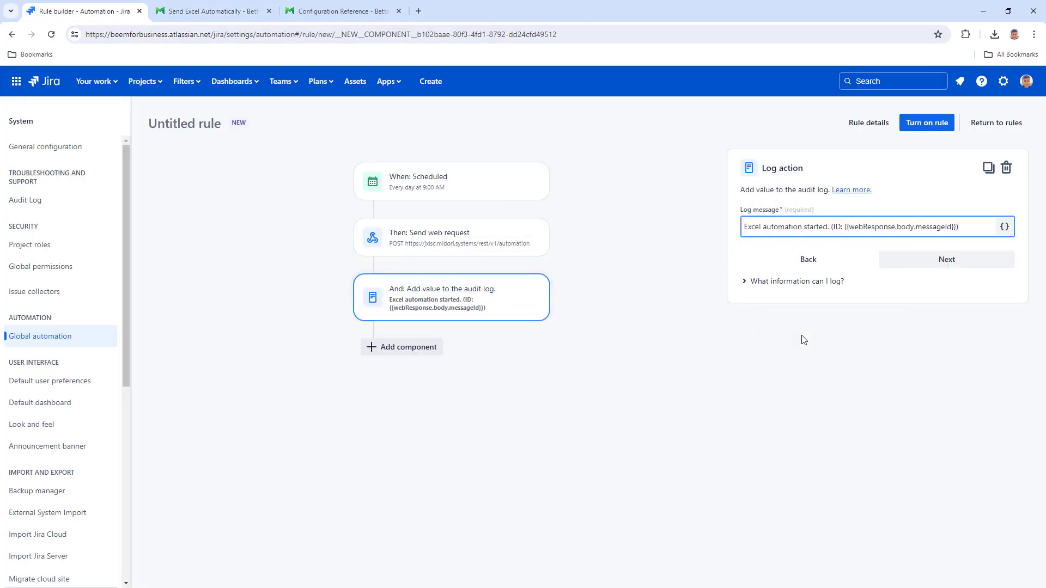
Step: Name the rule 'Send Excel on schedule' and turn it on
left_click(924, 126)
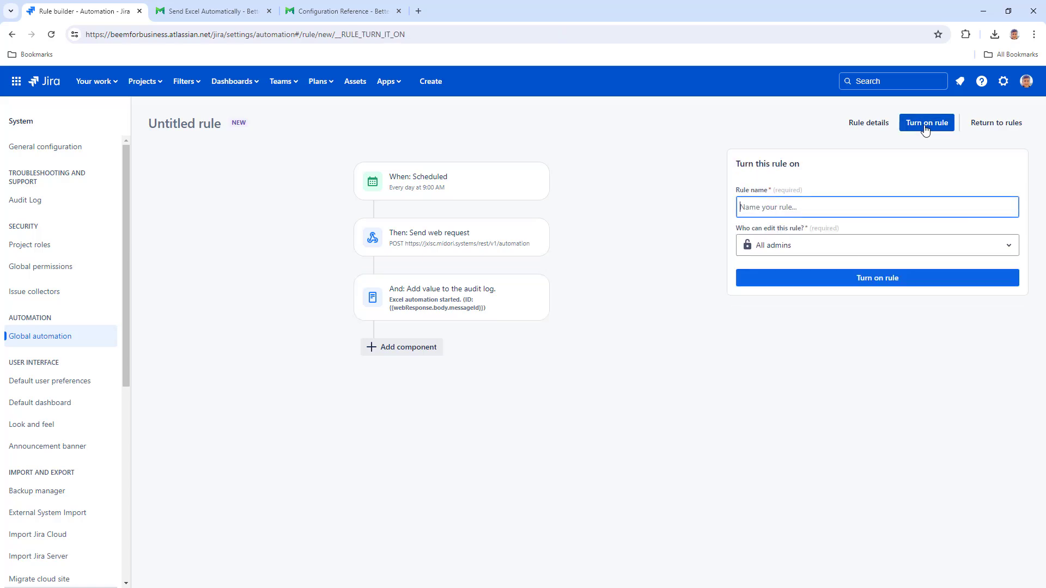
type("Send Ex")
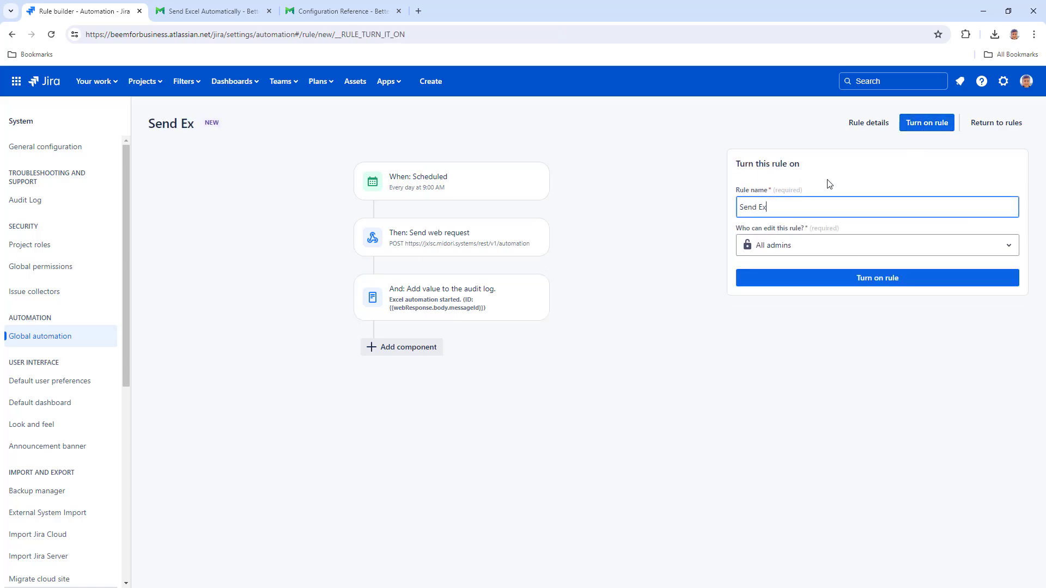
type("cel on schedule")
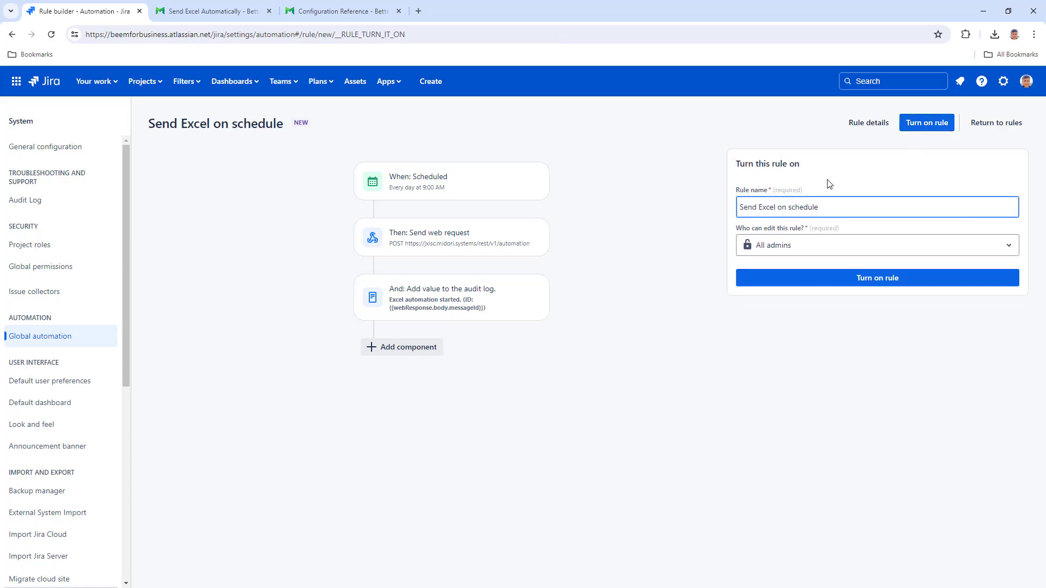
left_click(903, 279)
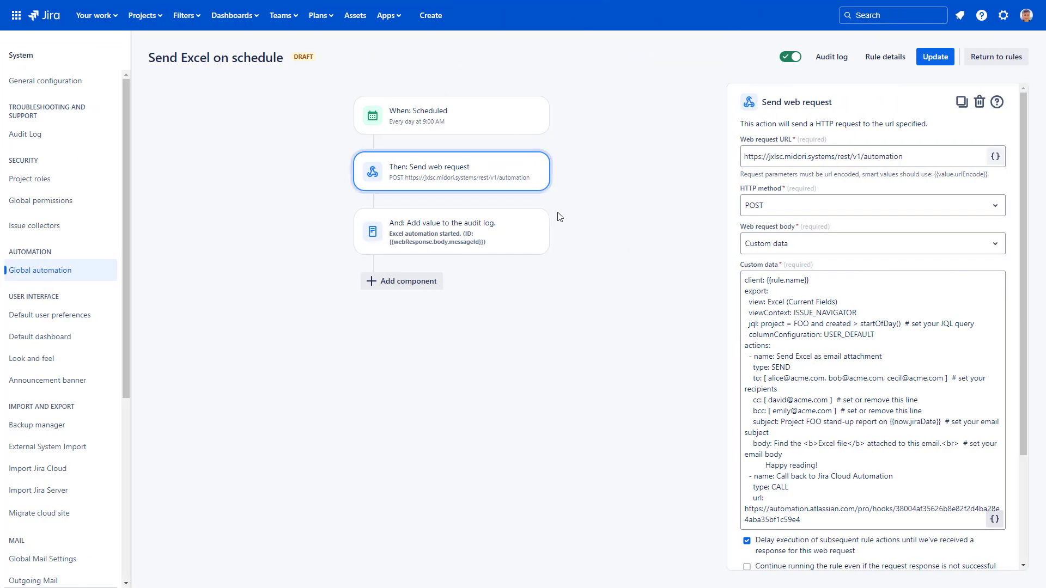
Step: Change the schedule from daily to weekly on Monday and Wednesday at 9:00 AM
left_click(476, 125)
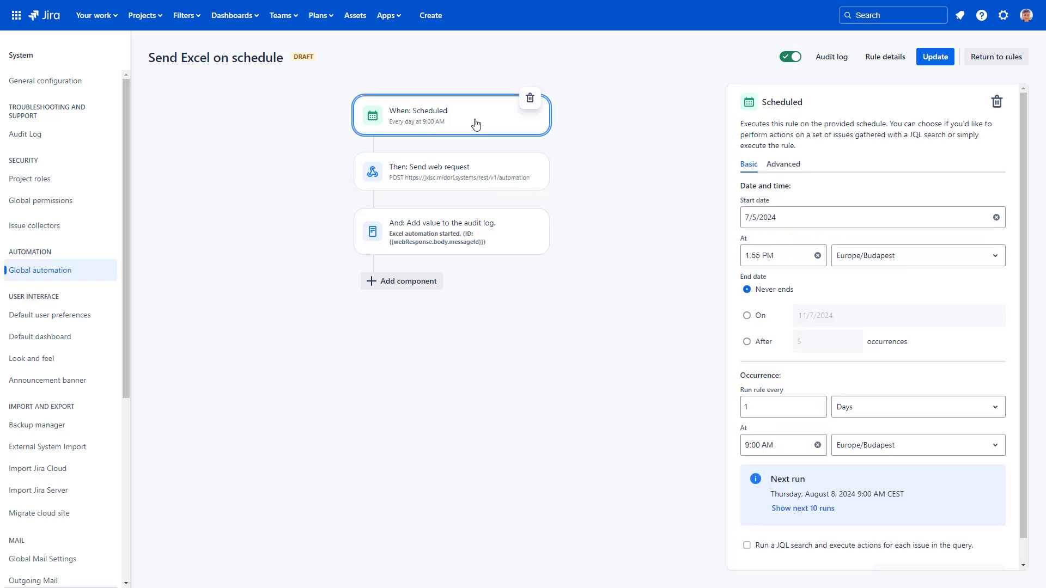
left_click(845, 407)
left_click(861, 492)
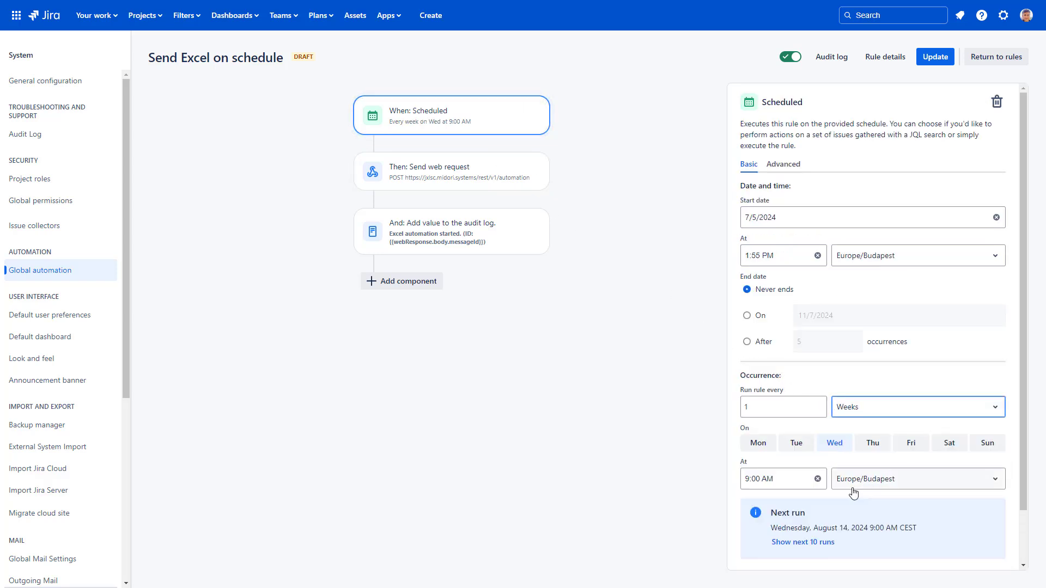
left_click(758, 443)
left_click(499, 185)
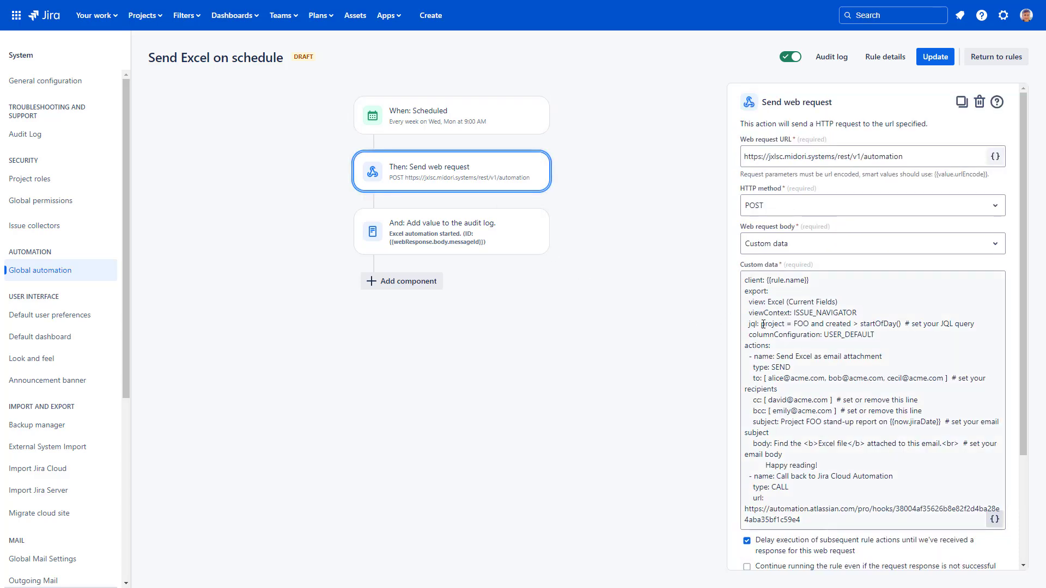
Step: Set the JQL to pending Blocker and Critical issues, one recipient e-mail, and remove cc/bcc
left_click_drag(762, 324, 977, 318)
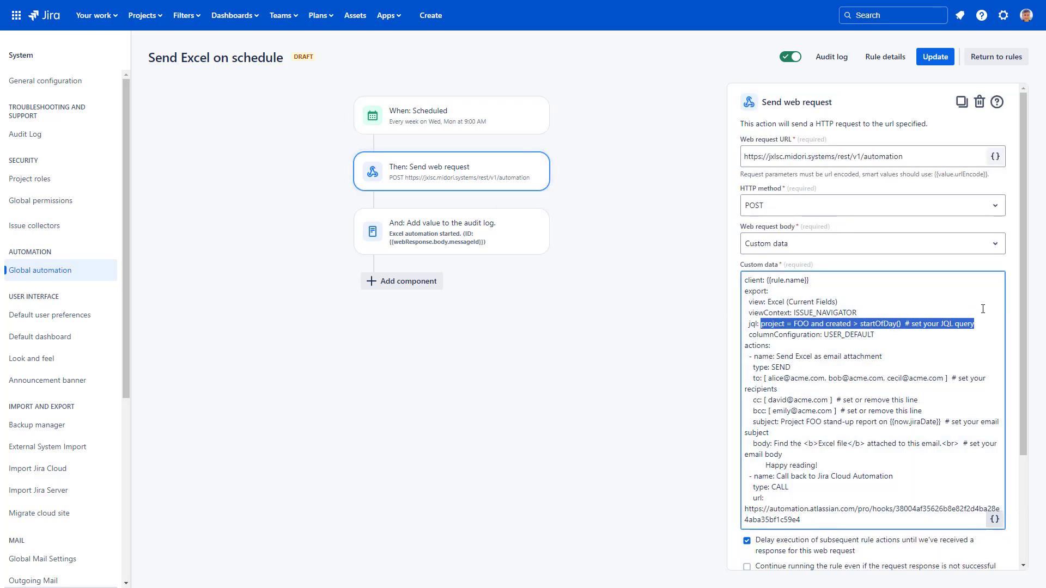
type("status = pending and pr")
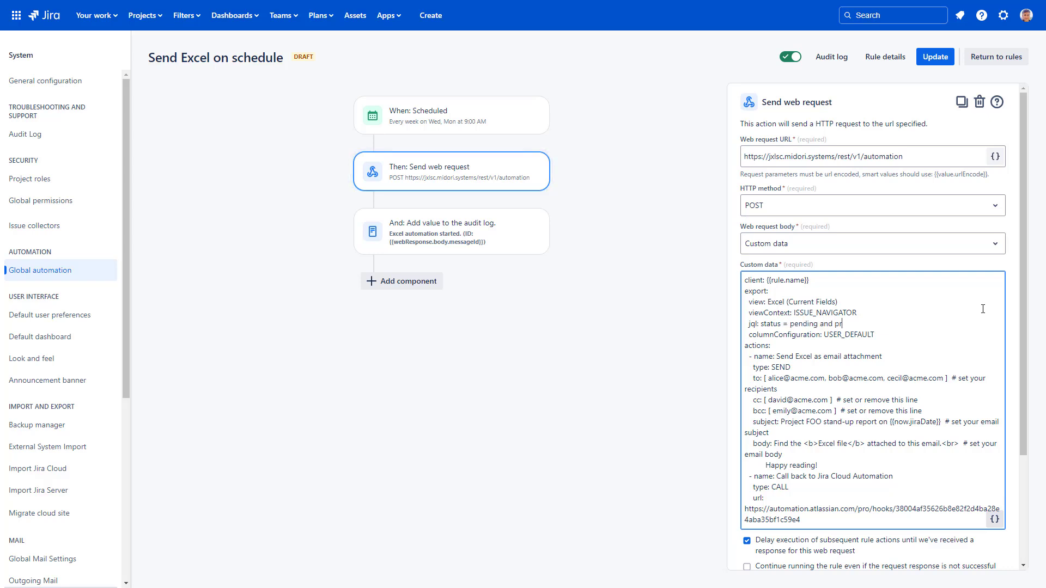
type("iority in ()Blocker, Critical)")
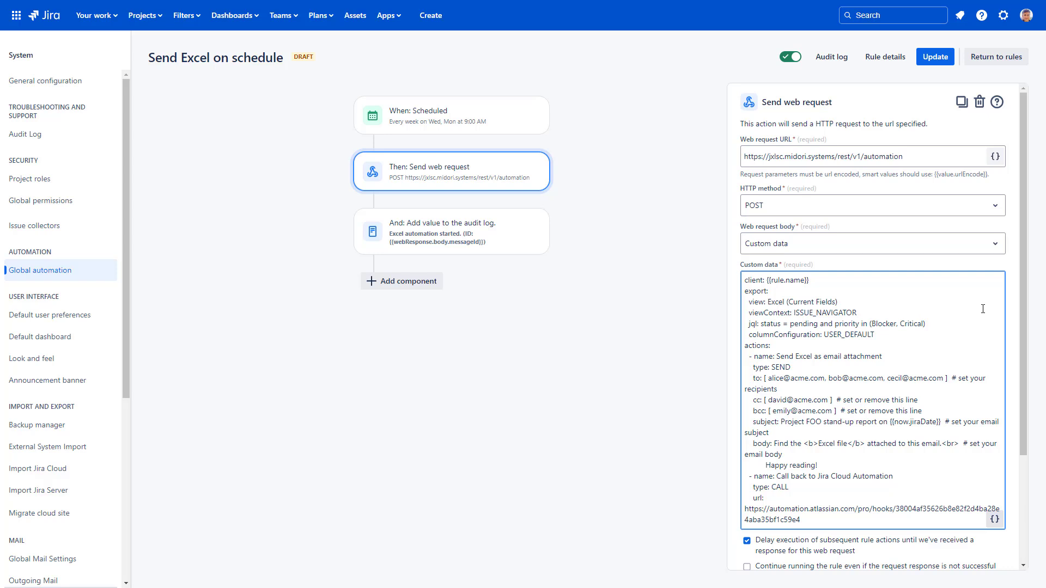
left_click_drag(780, 389, 764, 379)
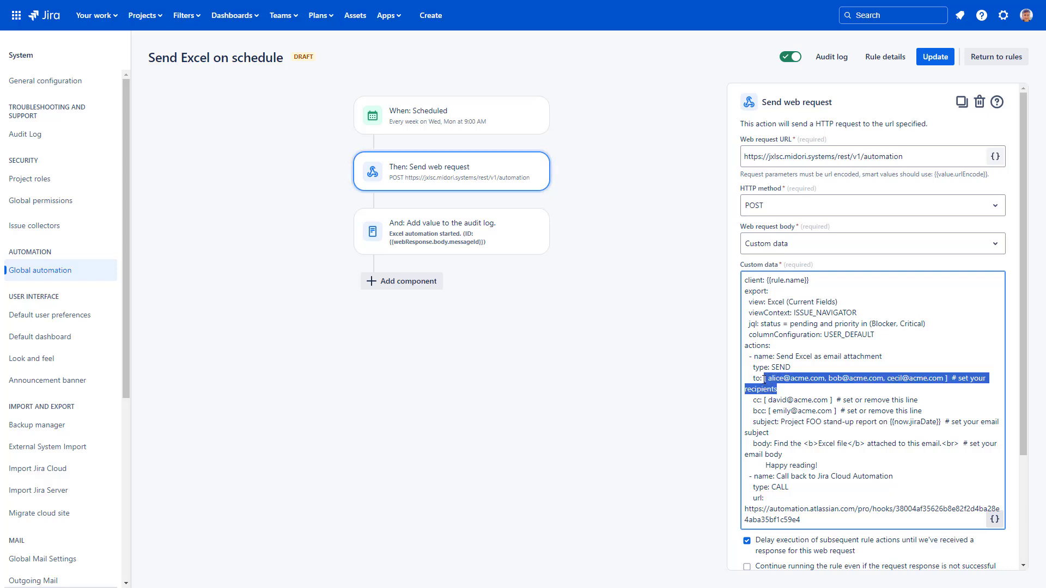
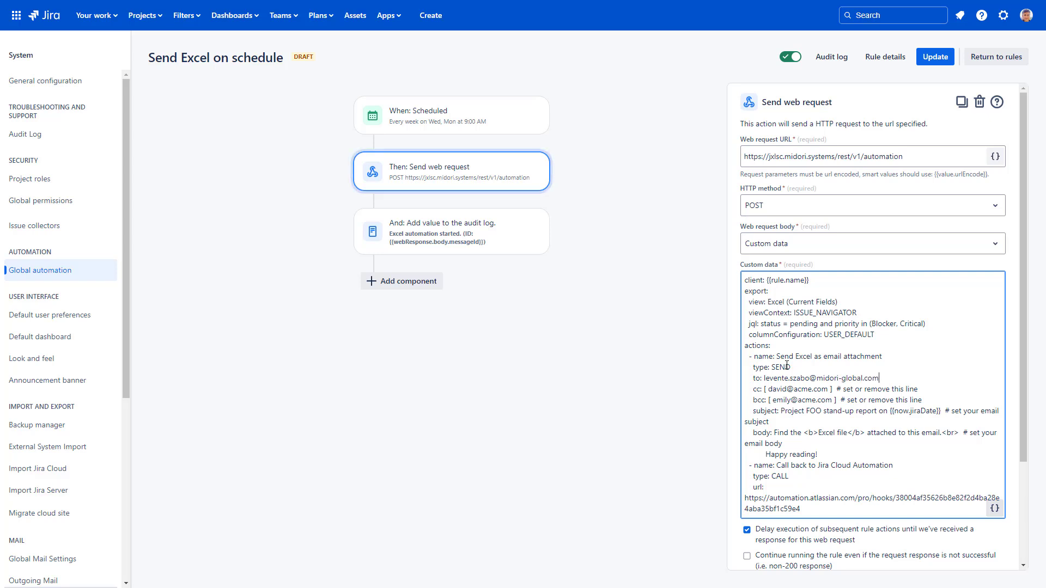
left_click_drag(923, 400, 892, 380)
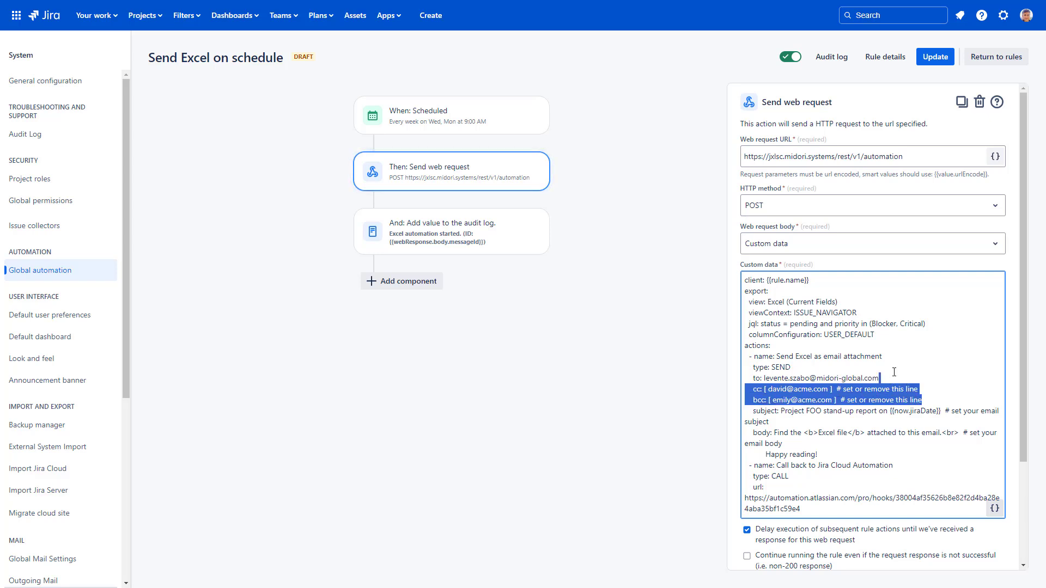
key("BackSpace")
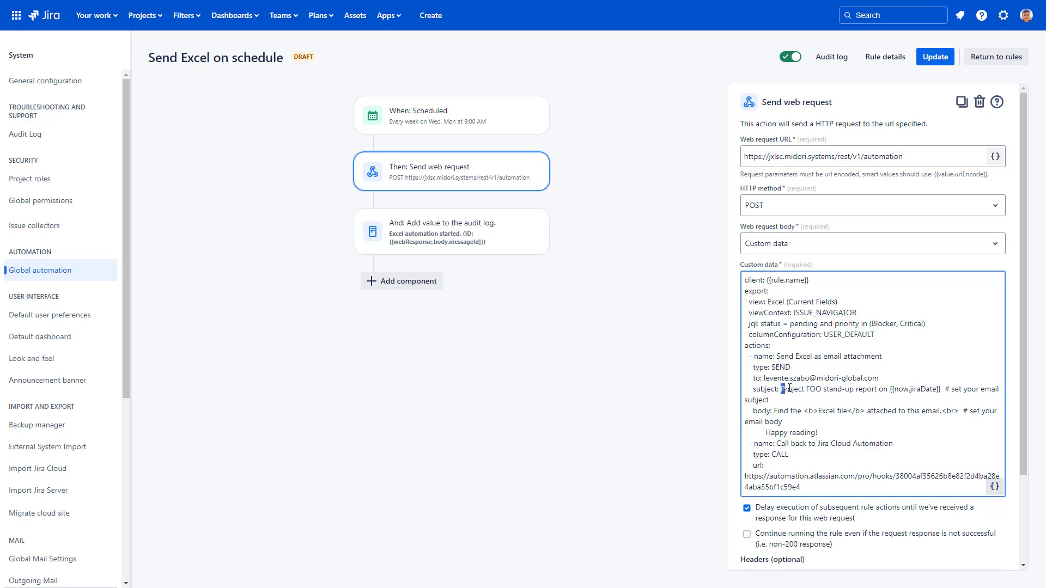
Step: Set subject 'Pending critical tickets' and a pending critical tickets report body, dropping the sign-off
left_click_drag(780, 389, 878, 389)
type("Pending critical tickets")
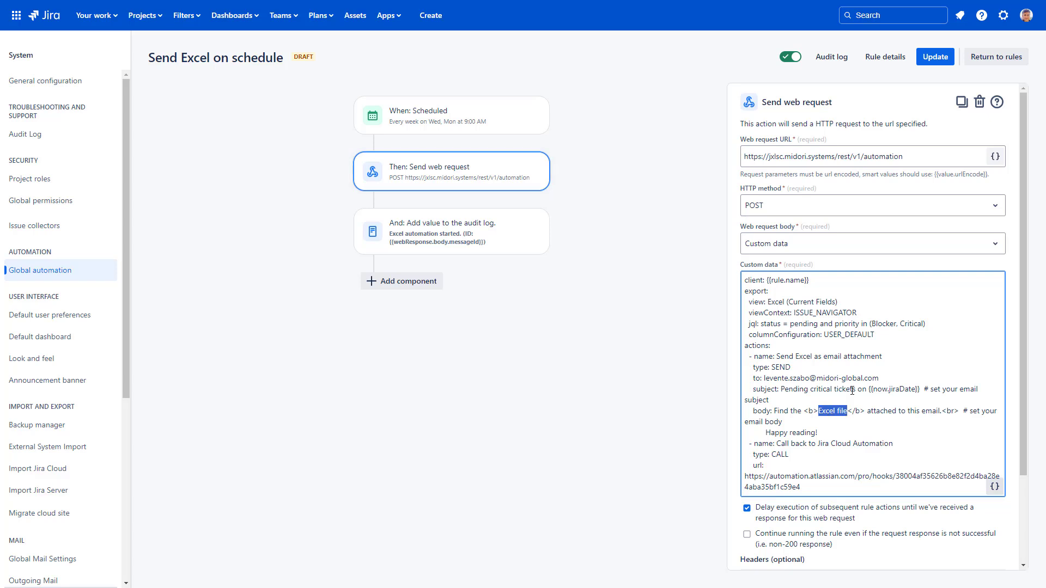
type("pending critical tickets report")
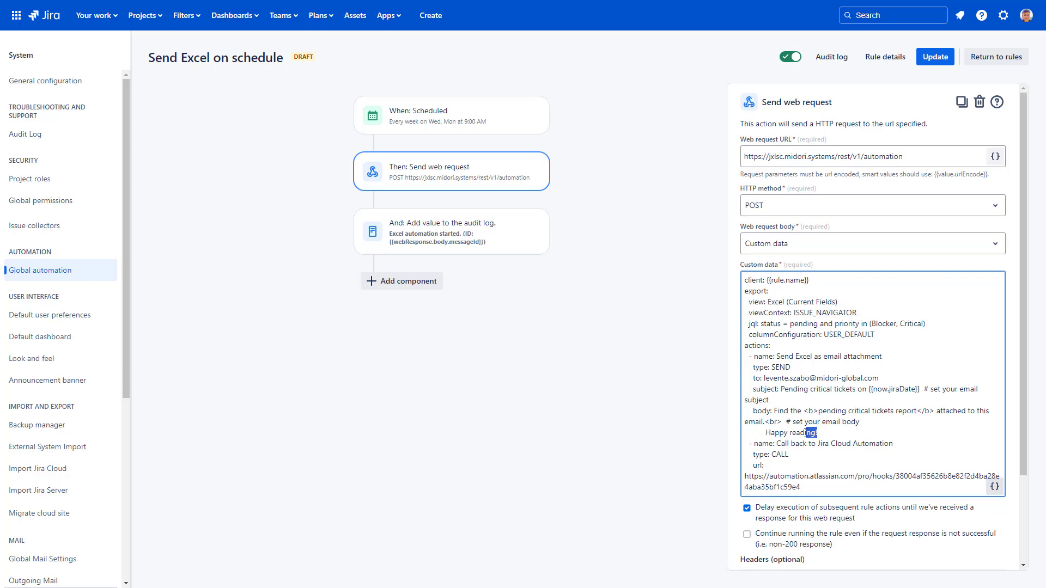
left_click_drag(807, 433, 783, 421)
key("BackSpace")
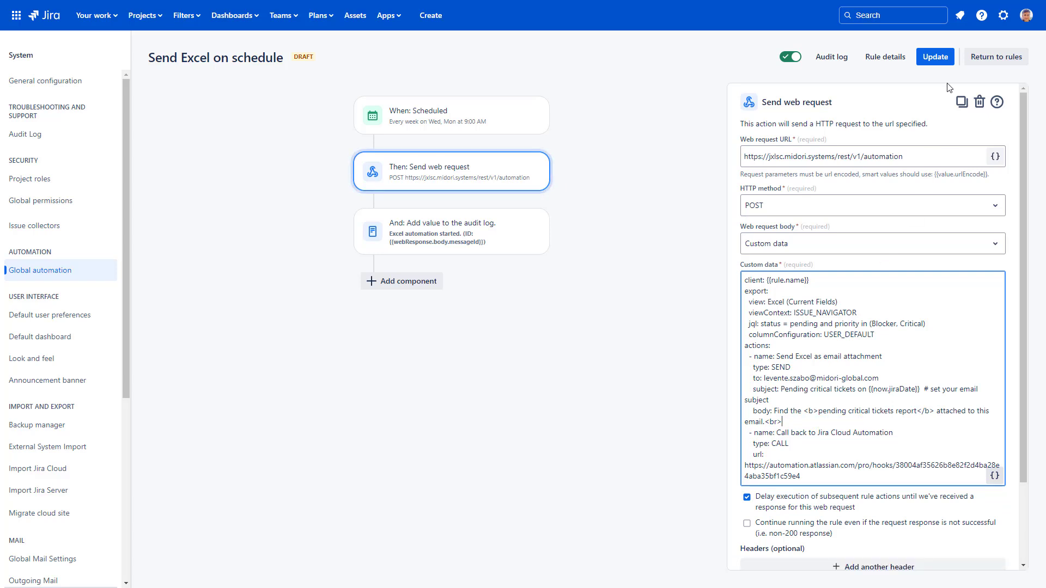
Step: Save the updated rule, then open the 'Pending critical tickets on 2024-08-08' email's Excel attachment
left_click(940, 59)
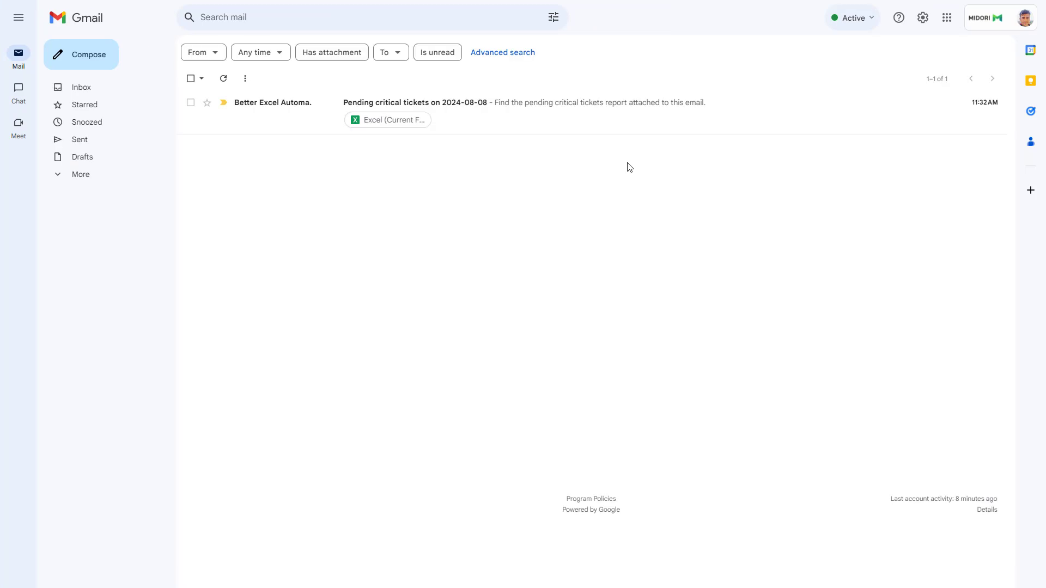
left_click(553, 112)
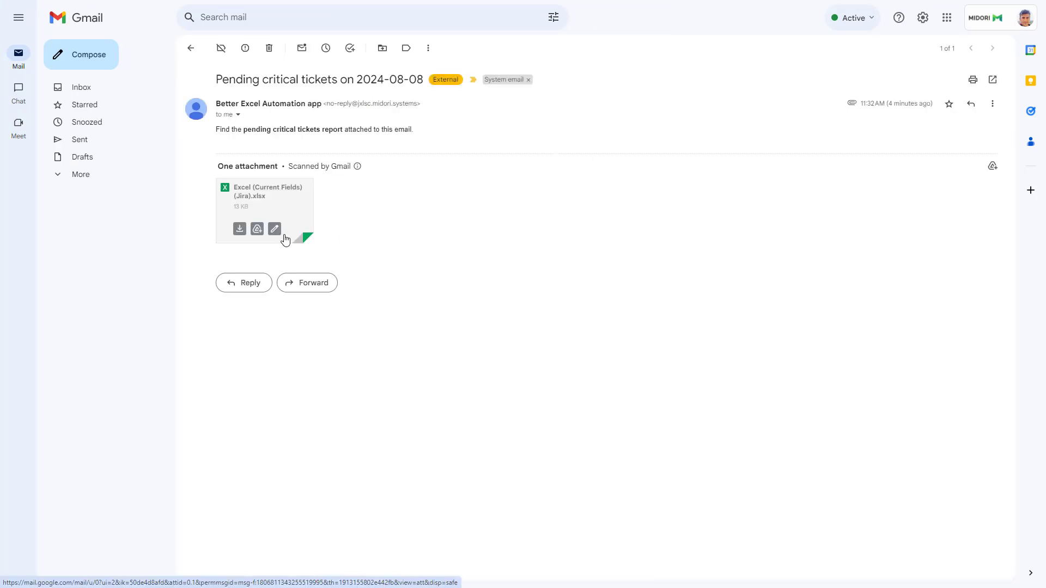
left_click(240, 227)
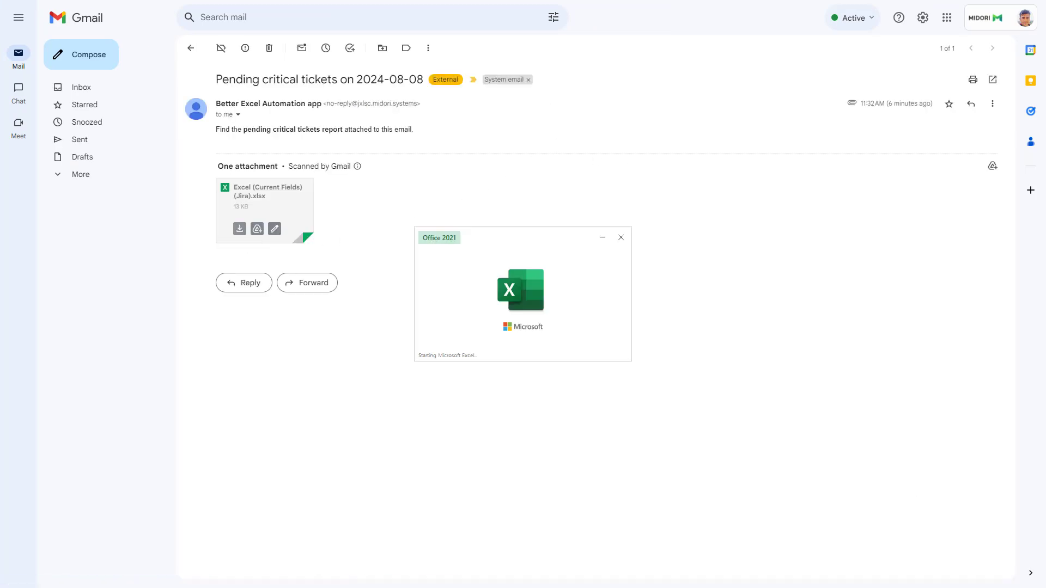